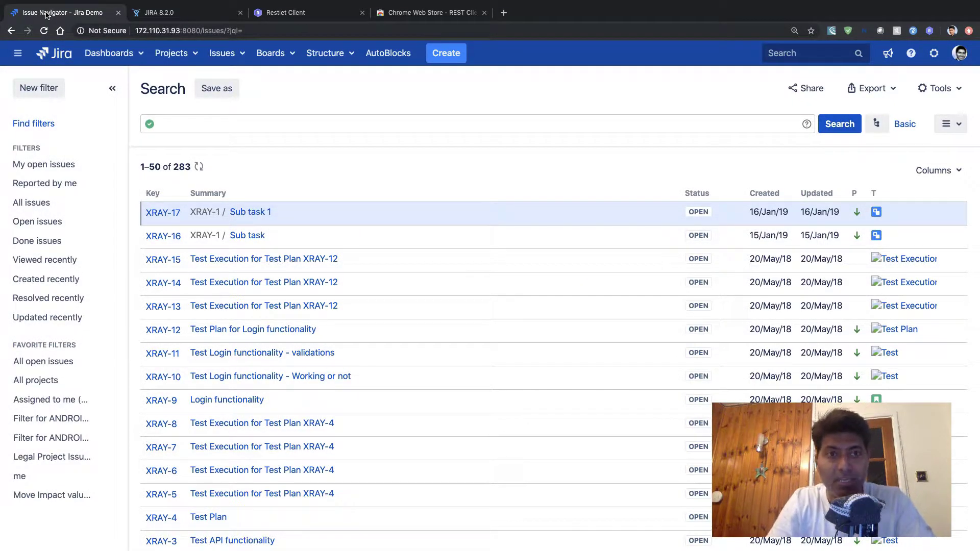
- Switch from the Issue Navigator tab to the Jira 8.2.0 REST API reference tab
key("ctrl+Tab")
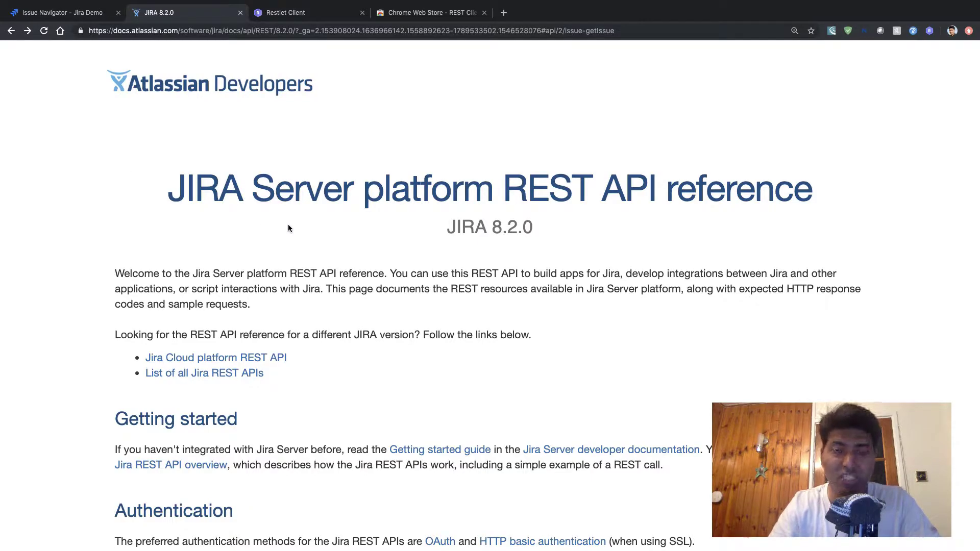
- Read the REST API intro sections, then view the Restlet Client listing in Chrome Web Store
scroll(335, 249, "down", 2)
scroll(335, 254, "down", 1)
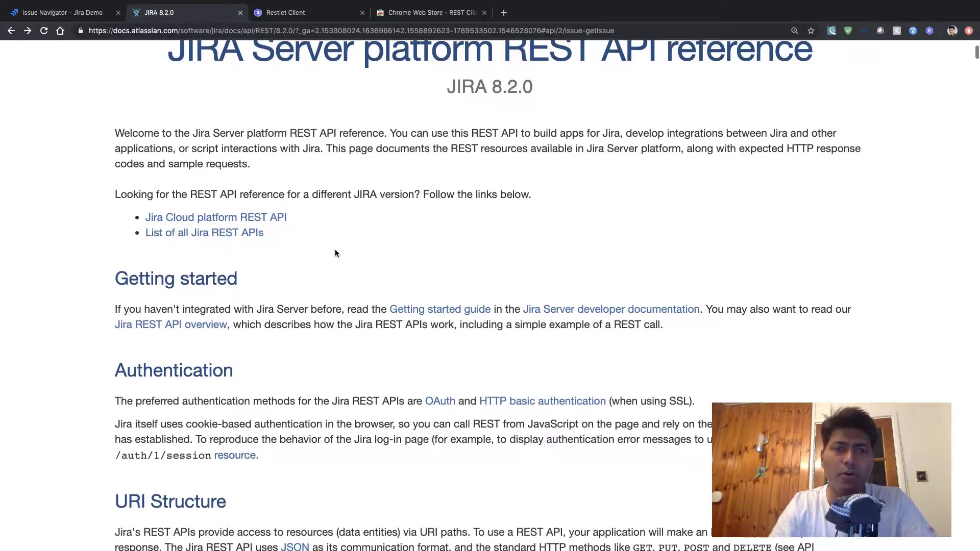
scroll(335, 254, "down", 2)
scroll(335, 253, "down", 1)
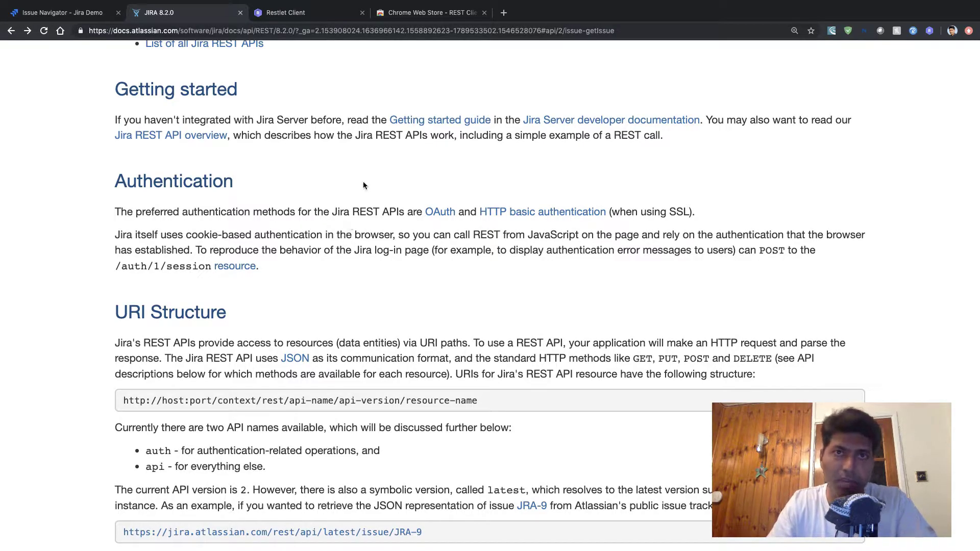
left_click(438, 17)
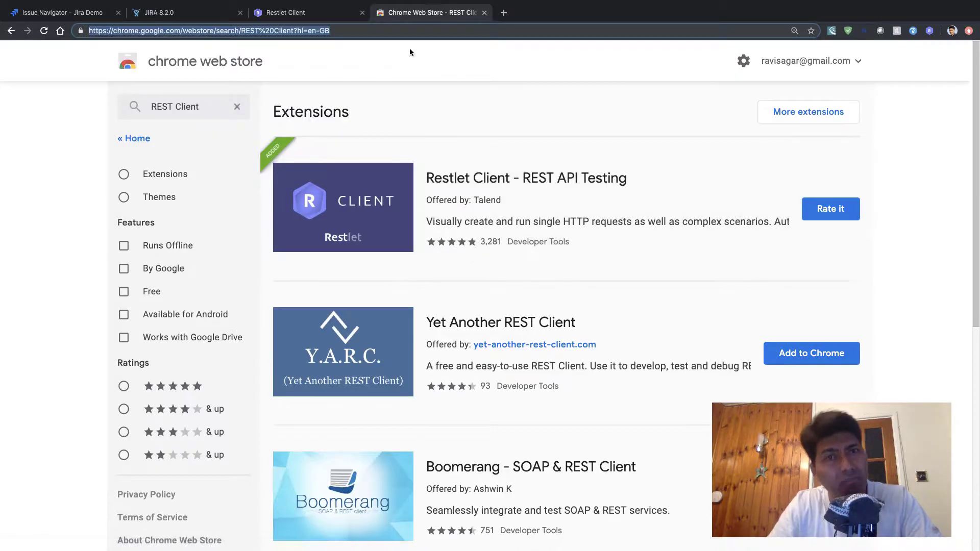
- View the JQL search request and its 200 response, then return to the Jira 8.2.0 docs
left_click(288, 13)
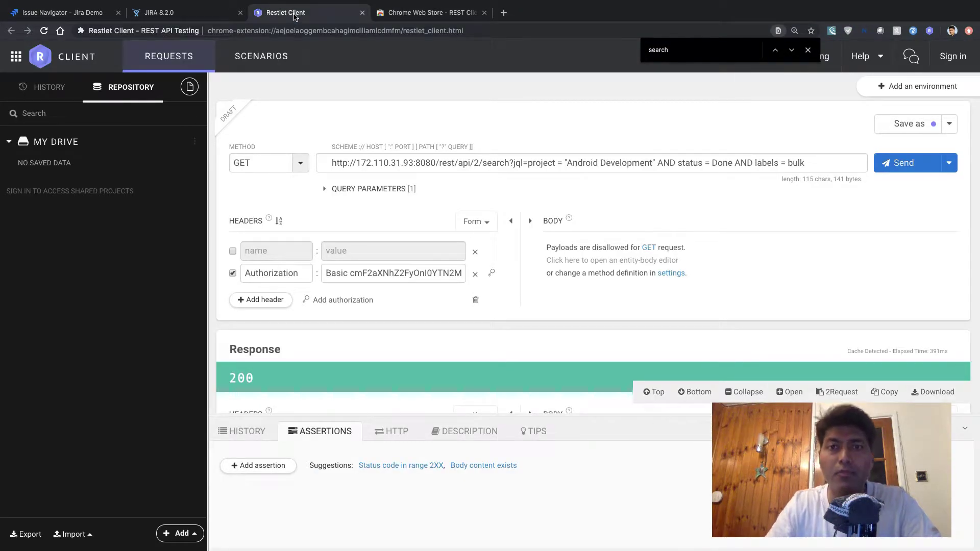
left_click(204, 16)
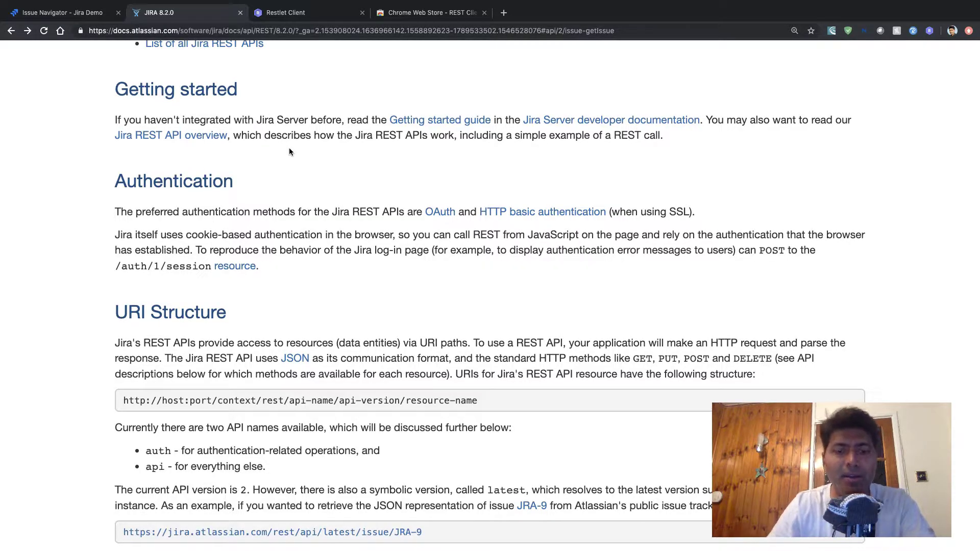
- Search the docs page for 'issue' to reach the api/2/issue section and its methods
scroll(290, 152, "up", 6)
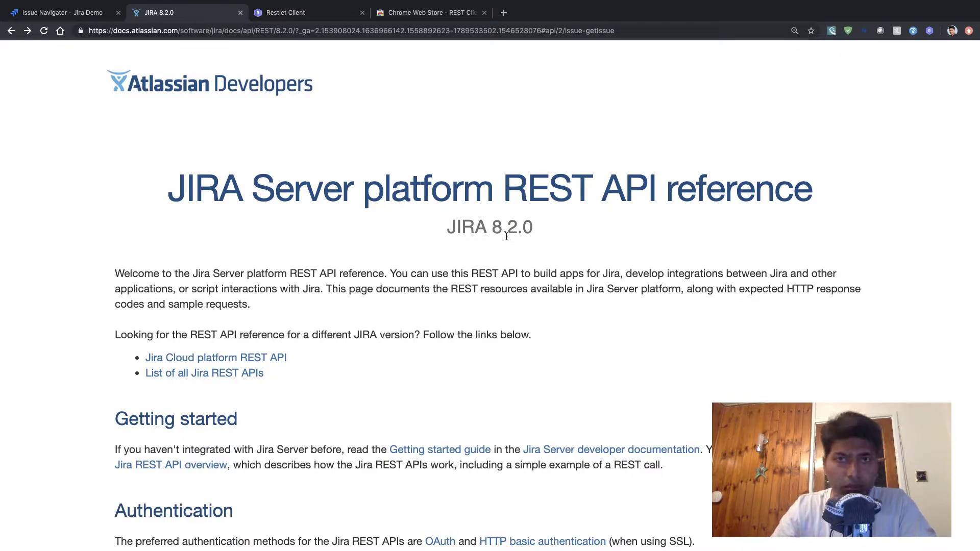
key("super+f")
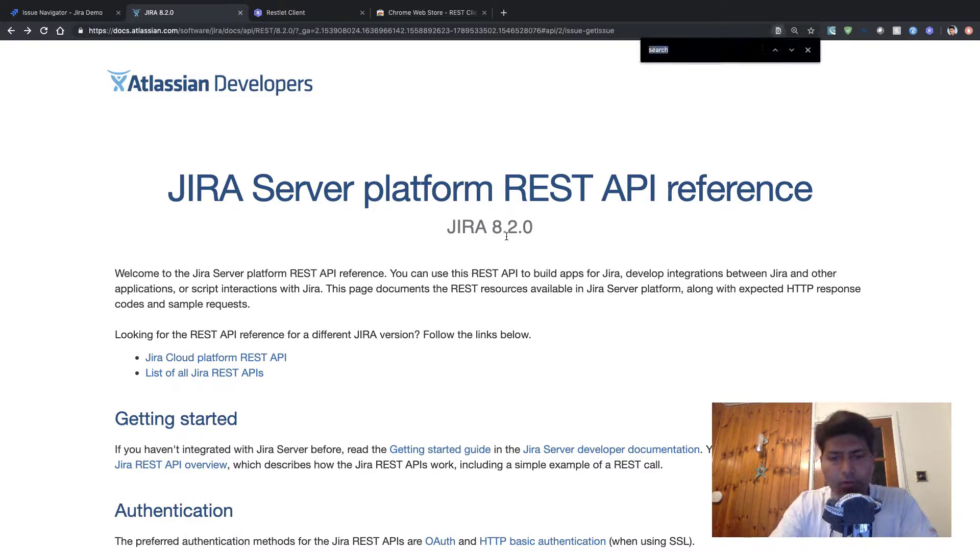
type("issue")
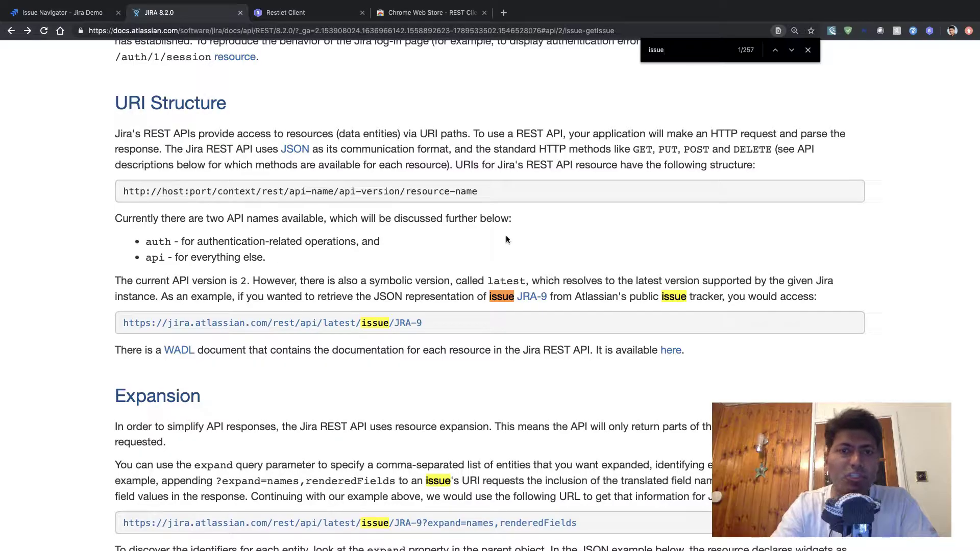
key("Return")
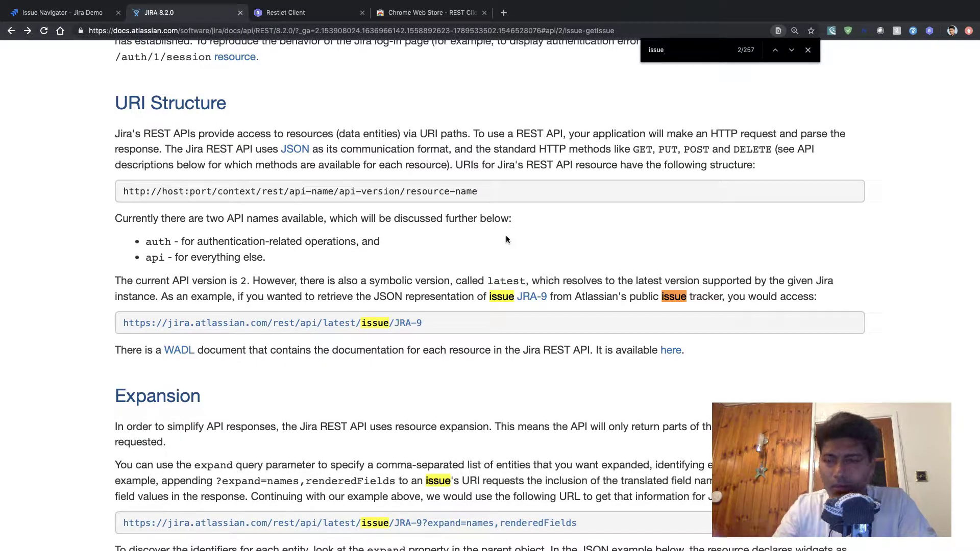
key("Return")
key("Return")
key("Return")
key("Return")
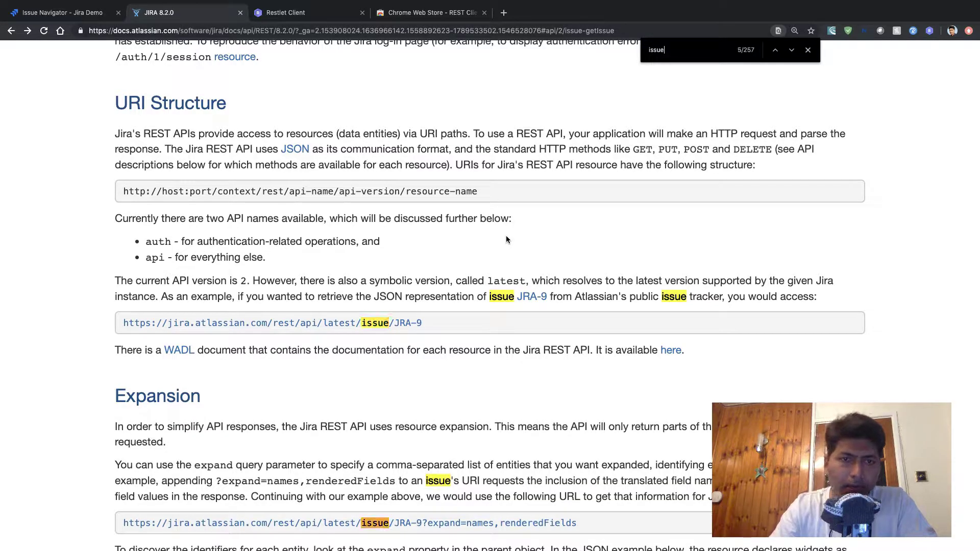
key("Return")
key("Return")
scroll(506, 239, "down", 1)
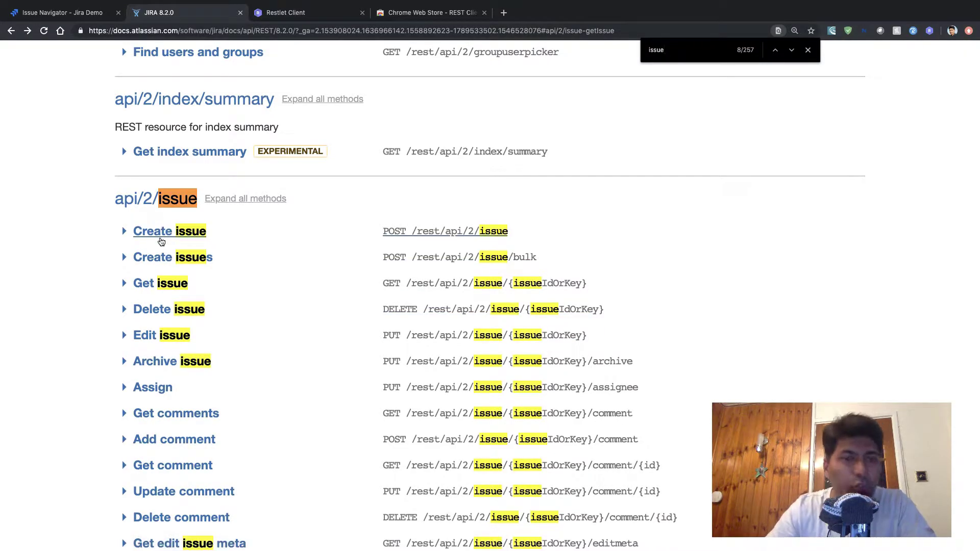
- Expand the Get issue method and look through its parameters and example JSON response
left_click(125, 284)
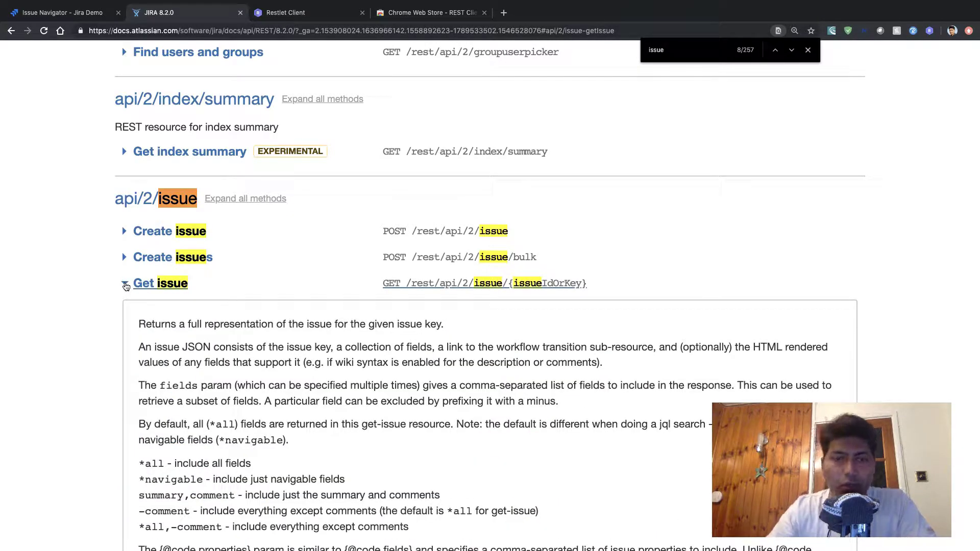
left_click(124, 284)
left_click(125, 285)
scroll(236, 318, "down", 3)
scroll(236, 318, "down", 15)
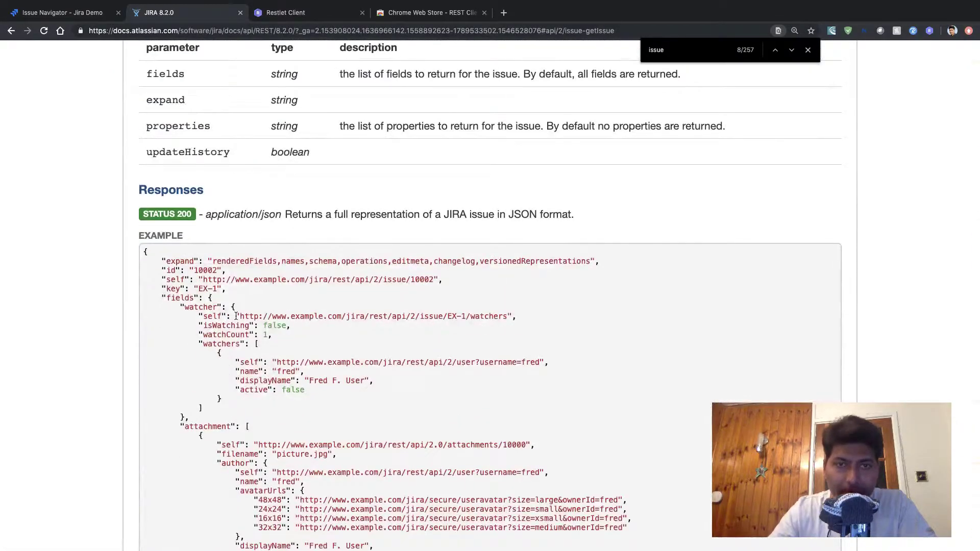
scroll(237, 316, "down", 10)
scroll(117, 332, "down", 6)
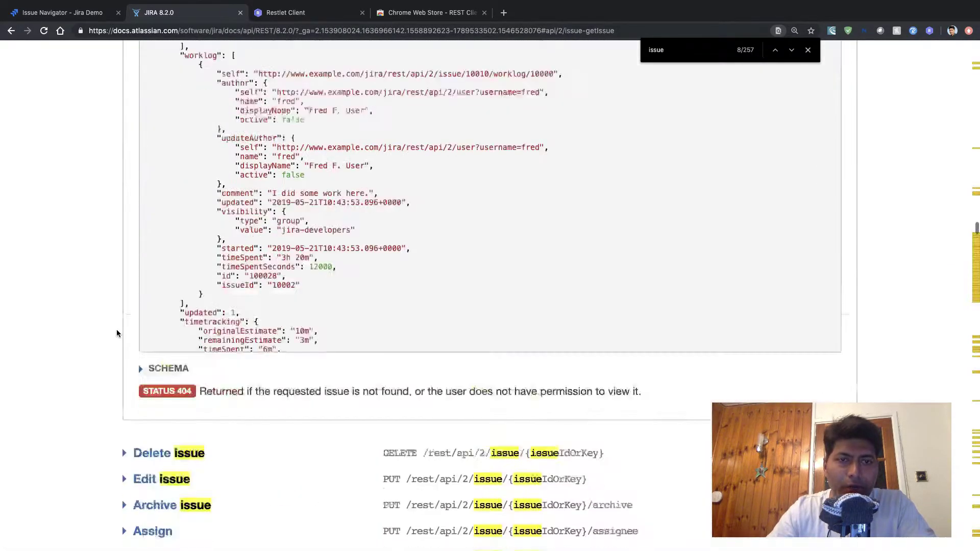
scroll(116, 334, "up", 20)
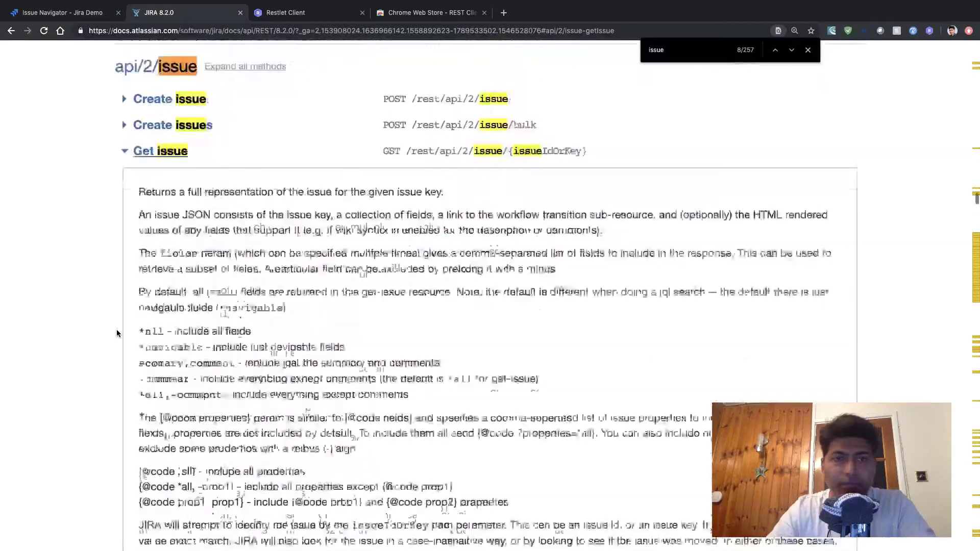
scroll(116, 333, "up", 5)
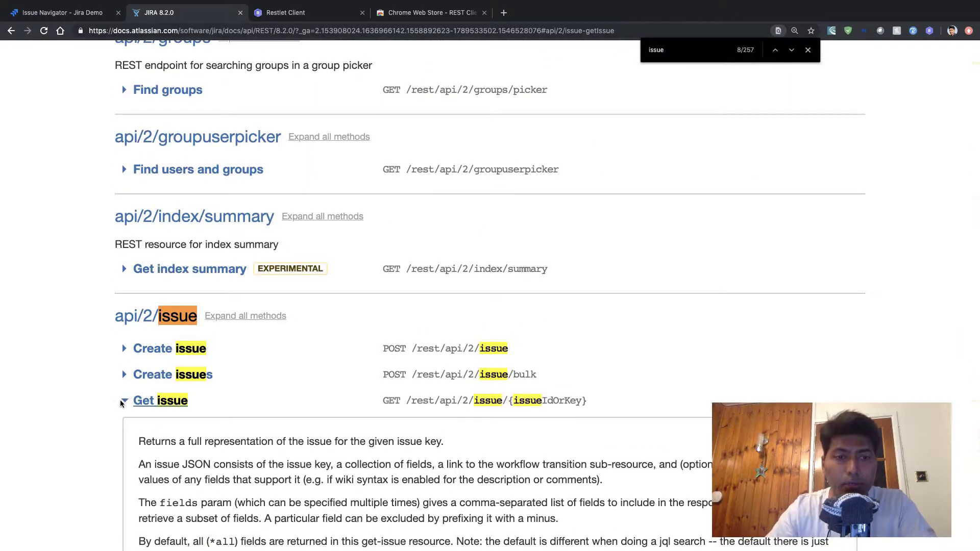
- Collapse Get issue, select its /rest/api/2/issue/ path, and go to Restlet Client
left_click(123, 401)
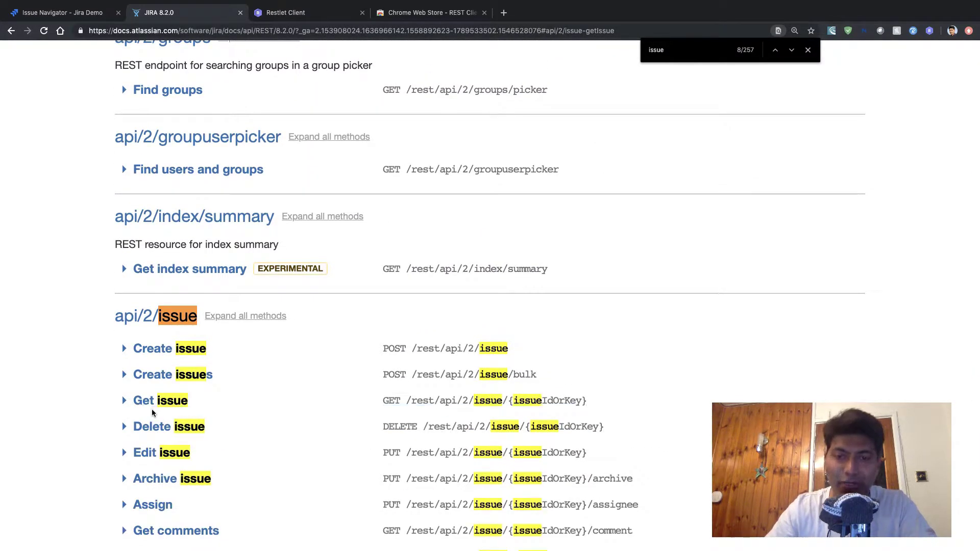
scroll(152, 413, "down", 2)
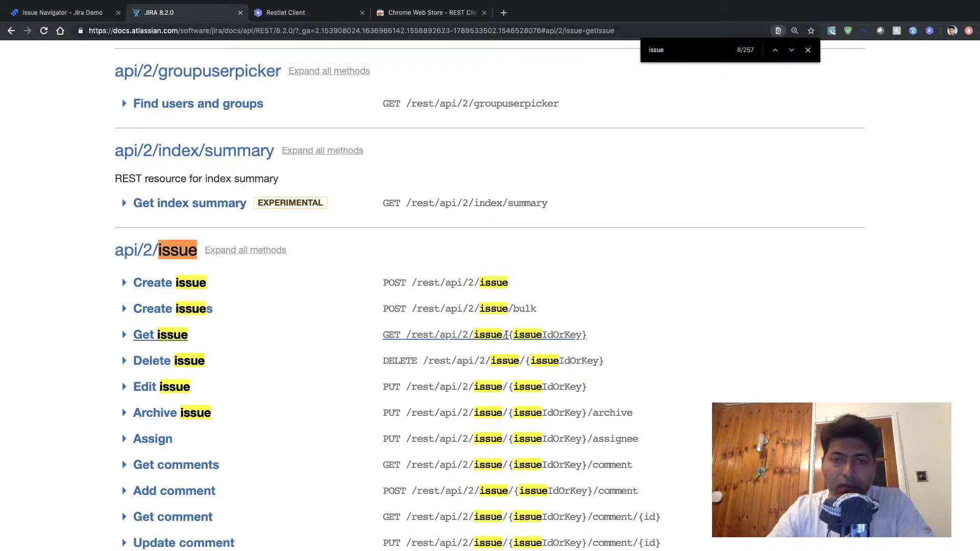
left_click_drag(509, 336, 406, 335)
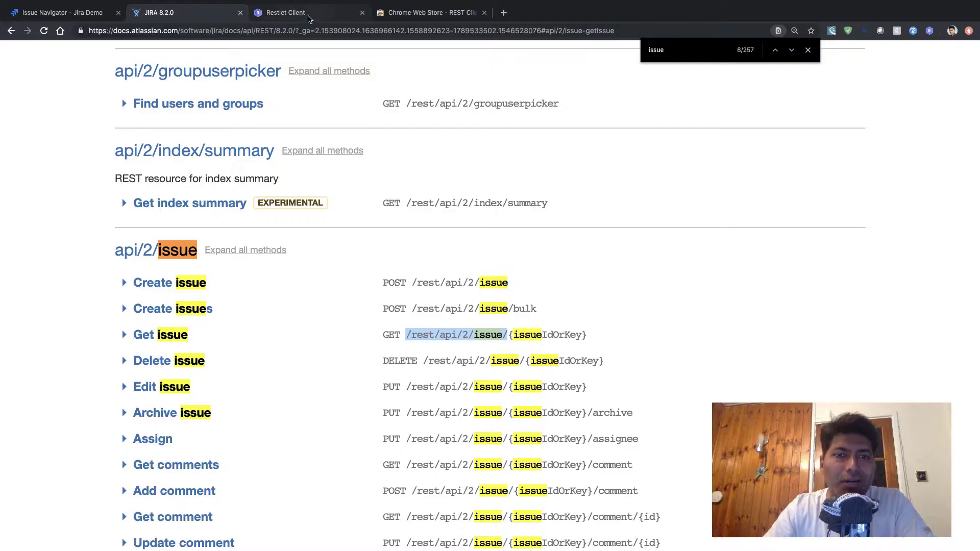
left_click(308, 15)
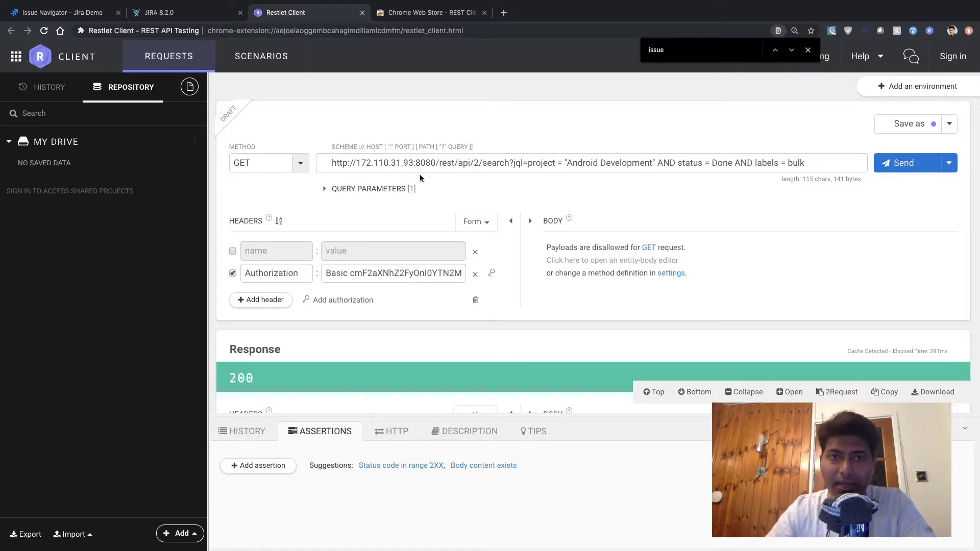
- Replace the request URL path with /rest/api/2/issue/, then return to Jira's 283-issue list
left_click_drag(439, 163, 812, 163)
key("BackSpace")
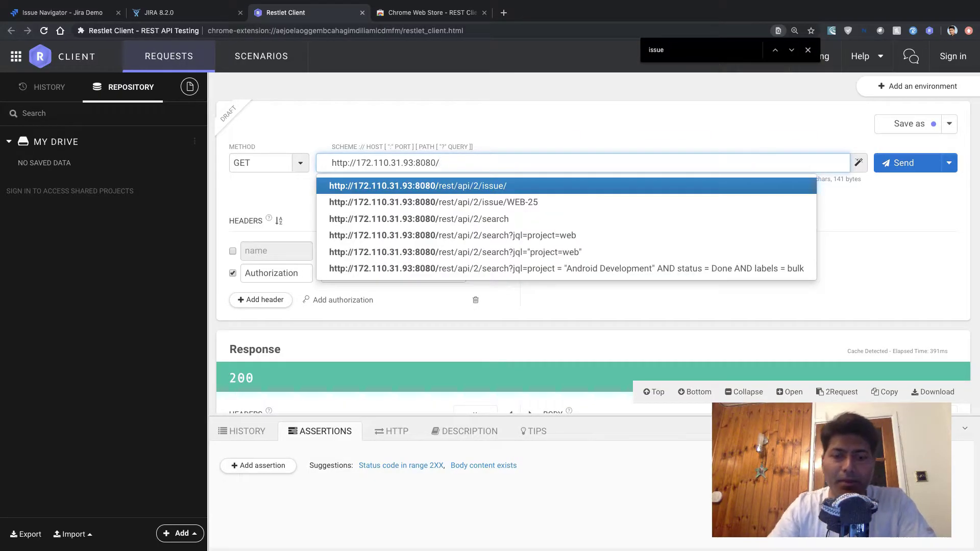
key("Return")
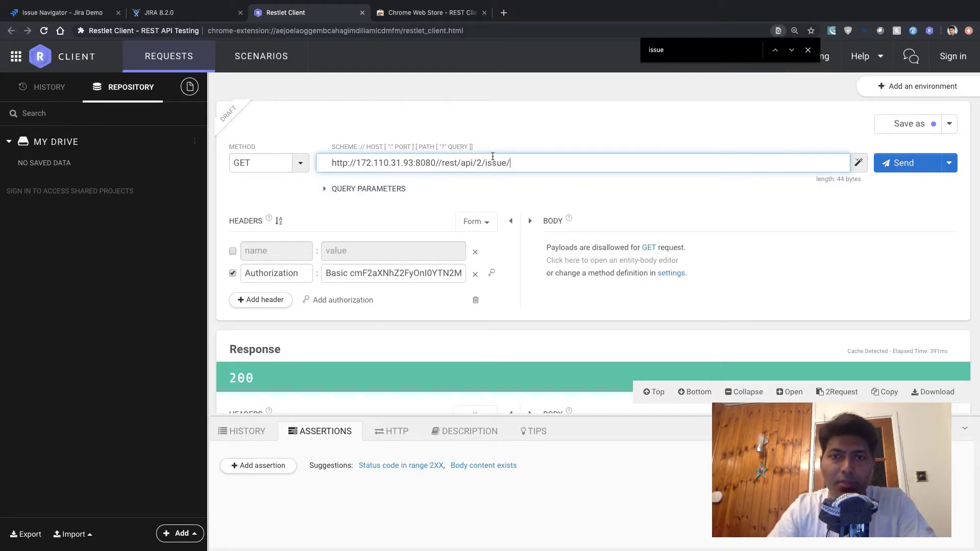
left_click(442, 164)
key("BackSpace")
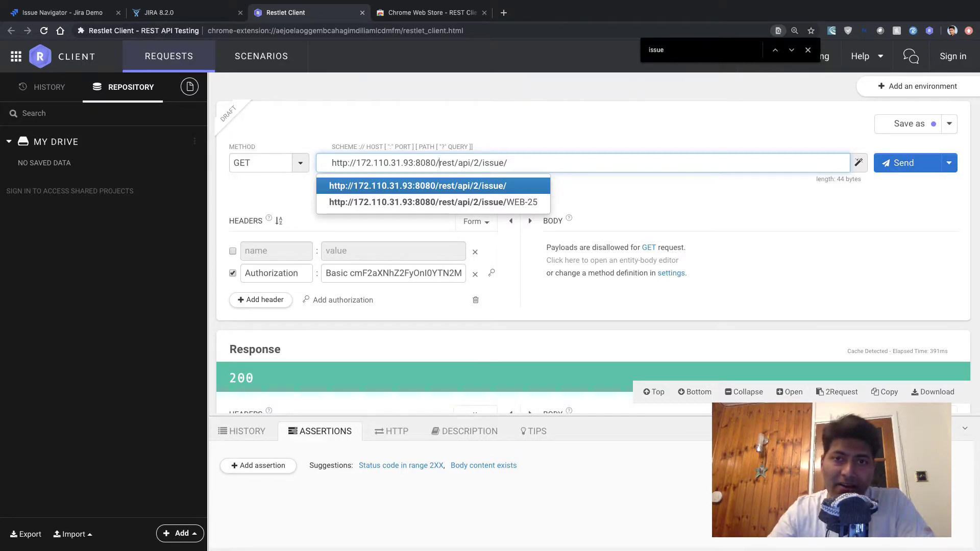
left_click(583, 149)
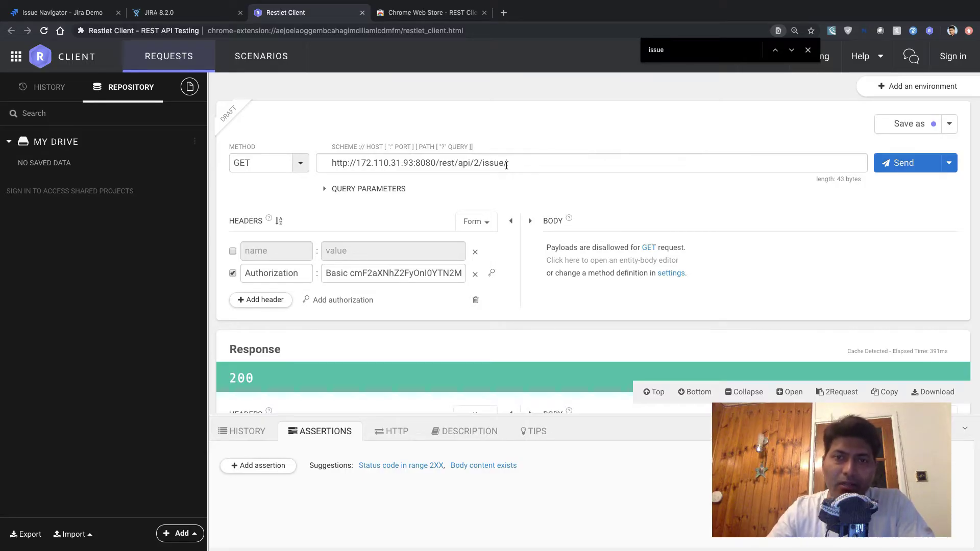
left_click_drag(510, 163, 483, 164)
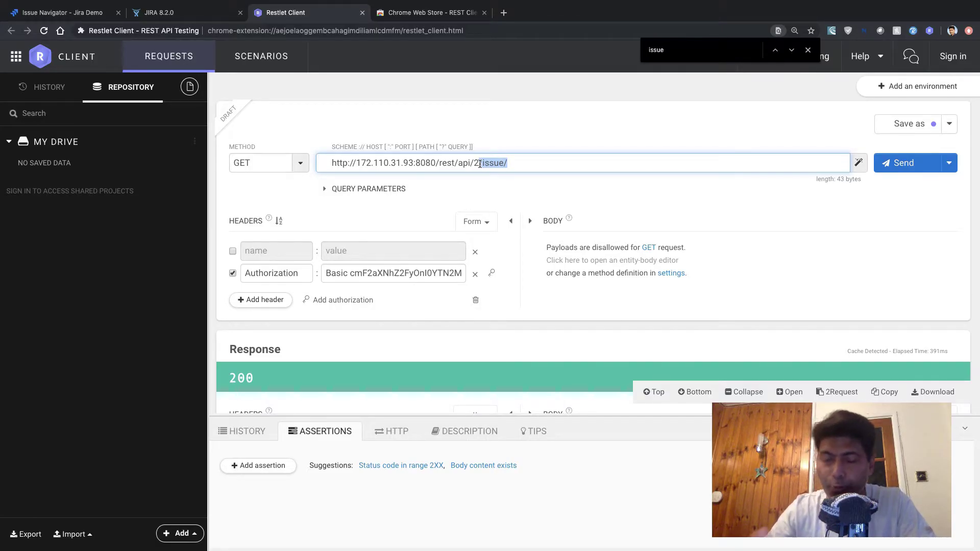
left_click(547, 166)
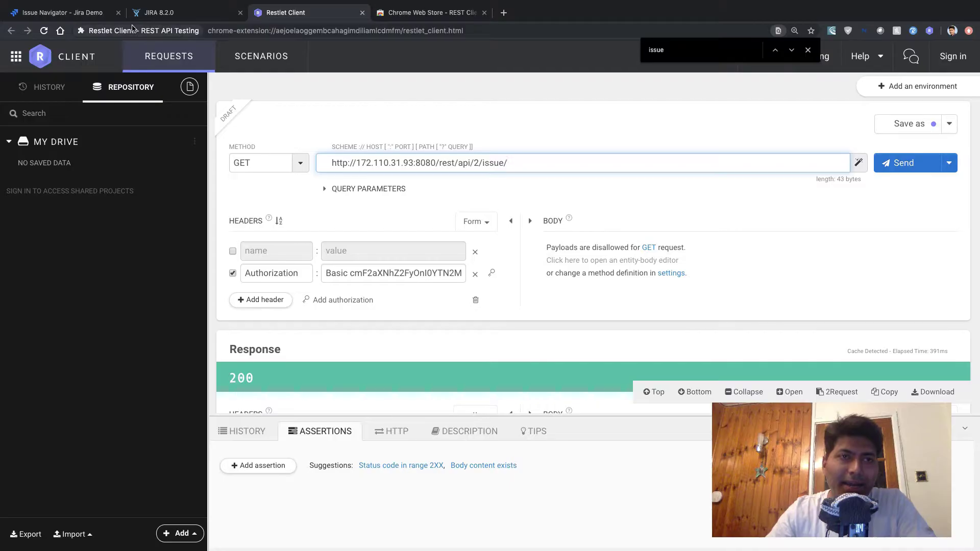
left_click(86, 13)
scroll(186, 154, "down", 2)
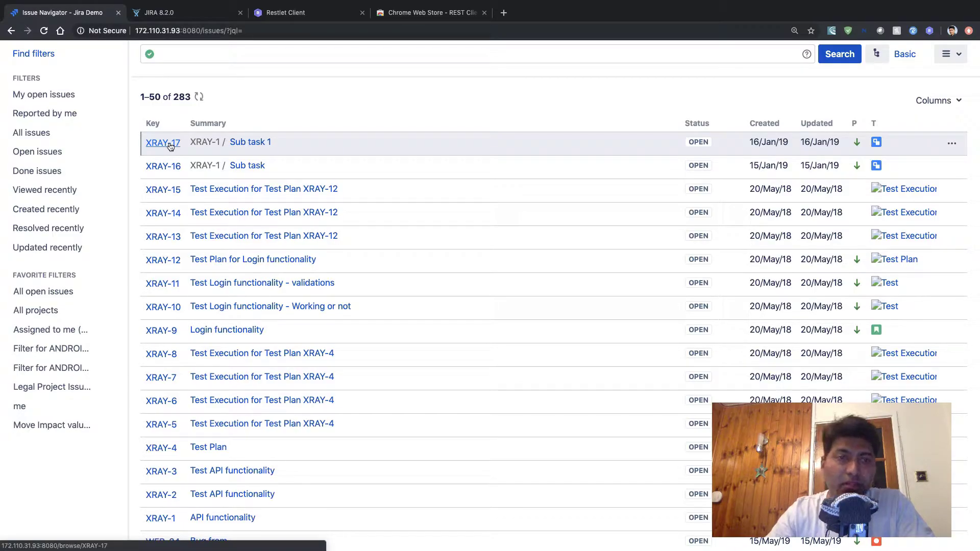
- Open issue XRAY-17 in Jira, then switch back to Restlet Client
left_click(170, 144)
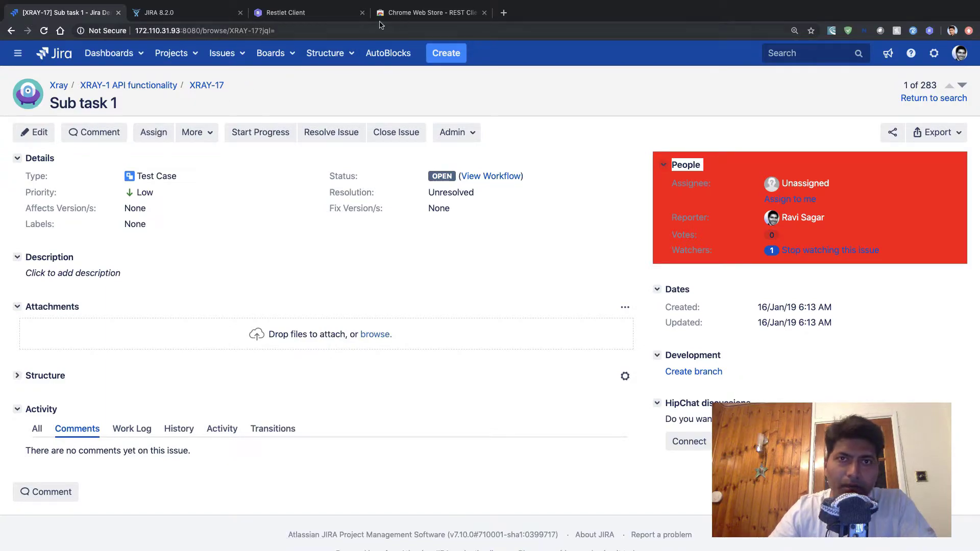
left_click(328, 13)
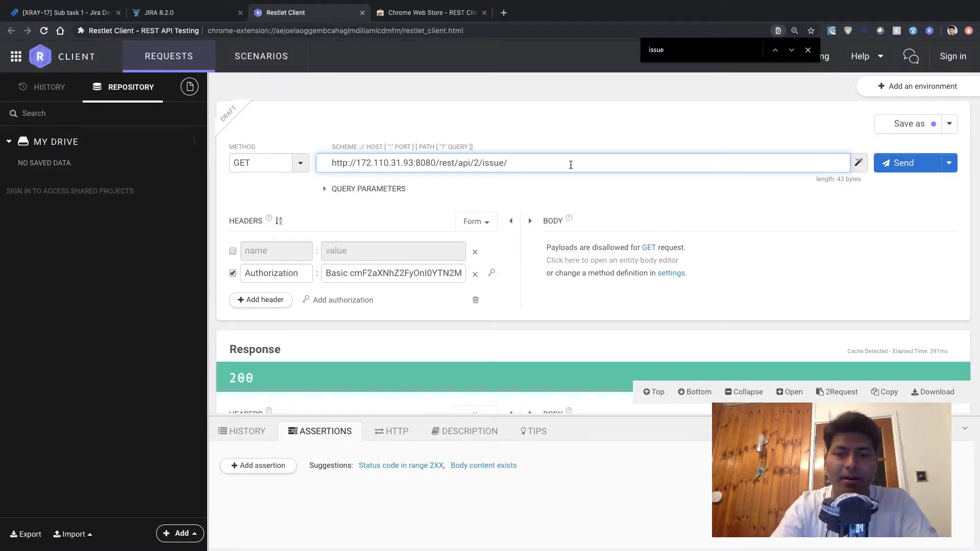
- Append XRAY-17 to the /rest/api/2/issue/ URL and keep the method as GET
type("XRAY-17")
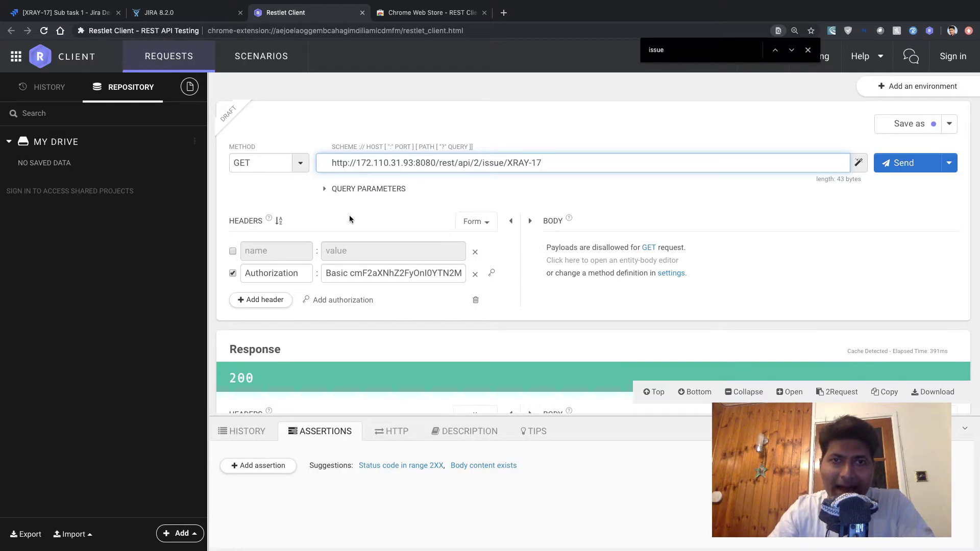
left_click(339, 191)
left_click(339, 191)
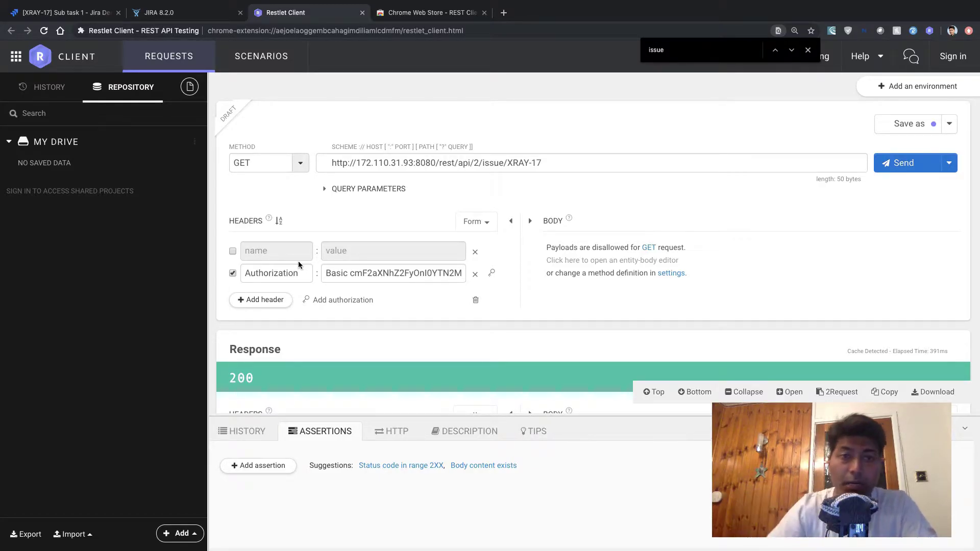
left_click(301, 164)
left_click(280, 187)
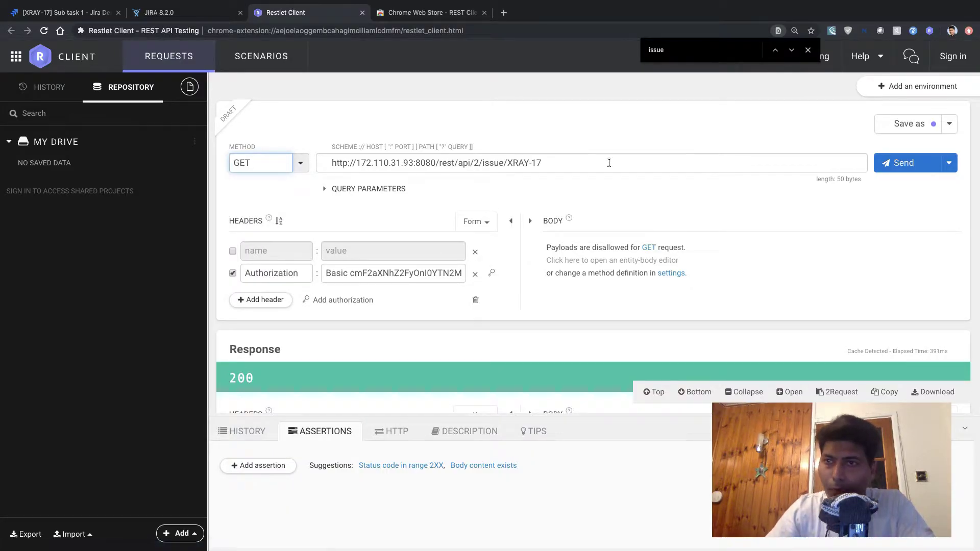
left_click(921, 164)
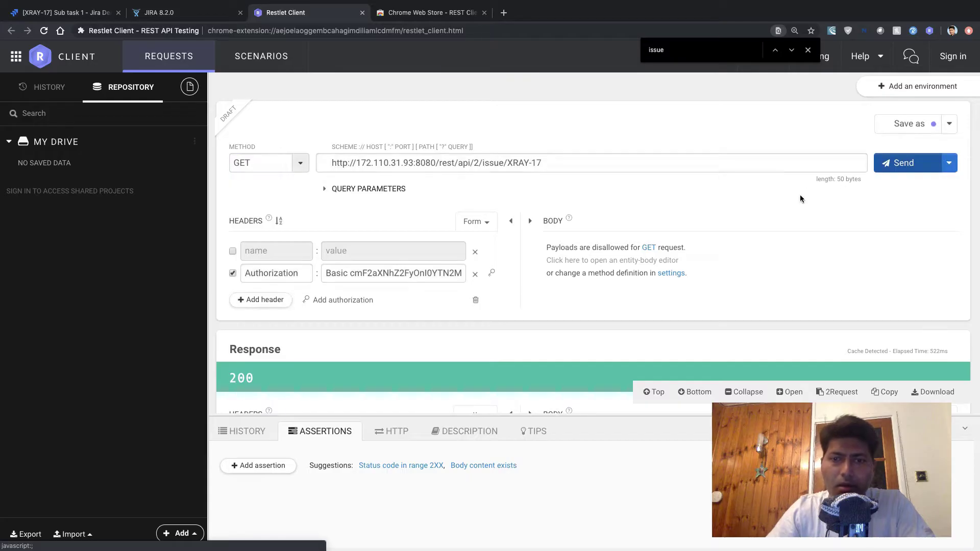
scroll(690, 228, "down", 5)
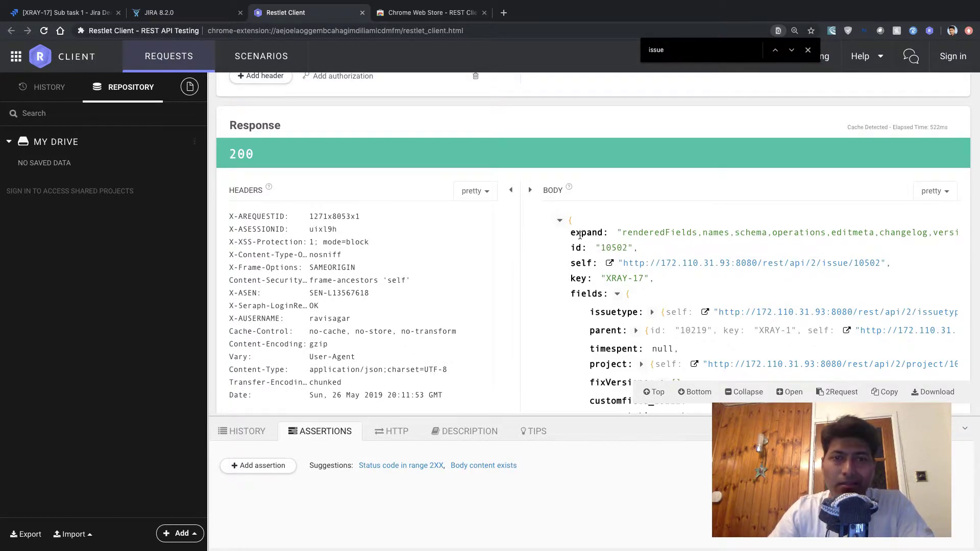
scroll(580, 236, "down", 3)
scroll(580, 235, "down", 5)
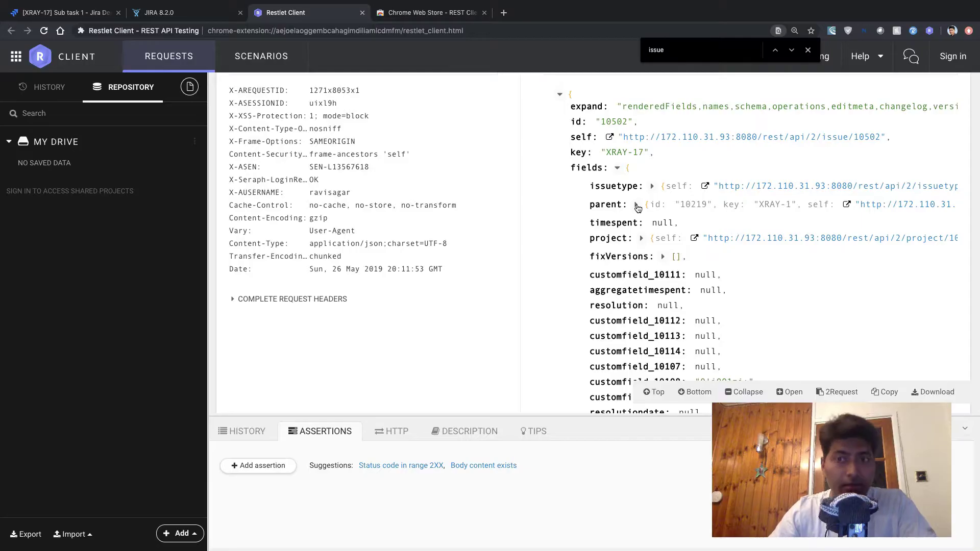
scroll(707, 239, "down", 1)
scroll(707, 239, "down", 4)
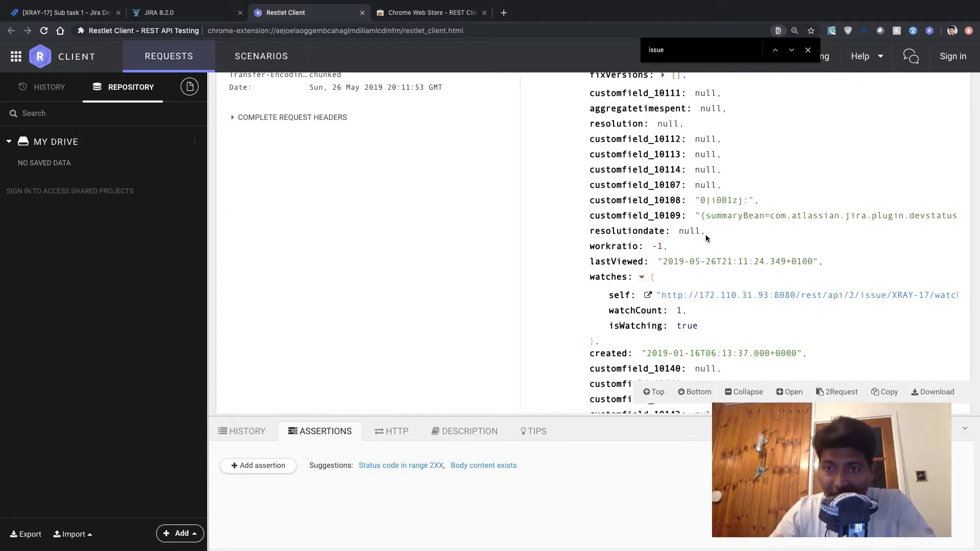
scroll(707, 240, "down", 2)
scroll(708, 239, "down", 10)
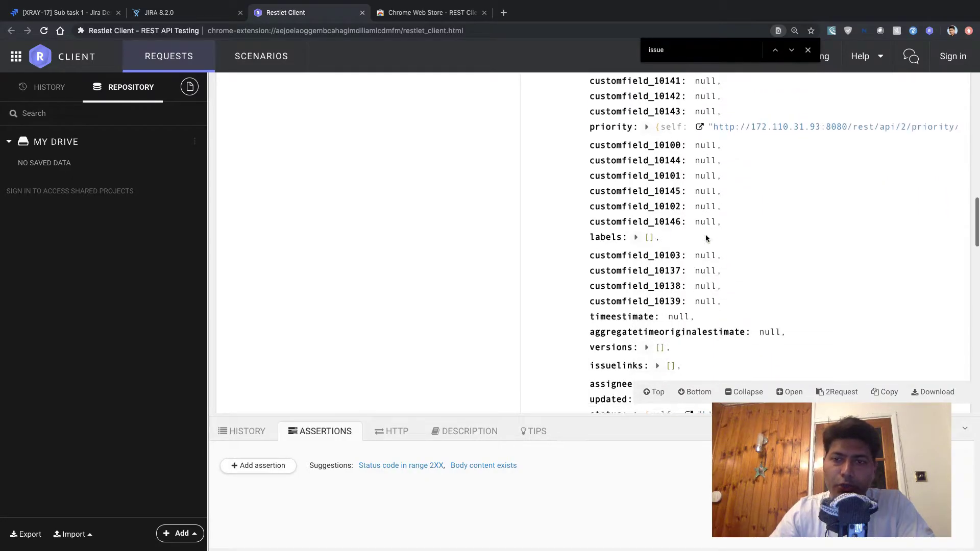
scroll(707, 238, "down", 15)
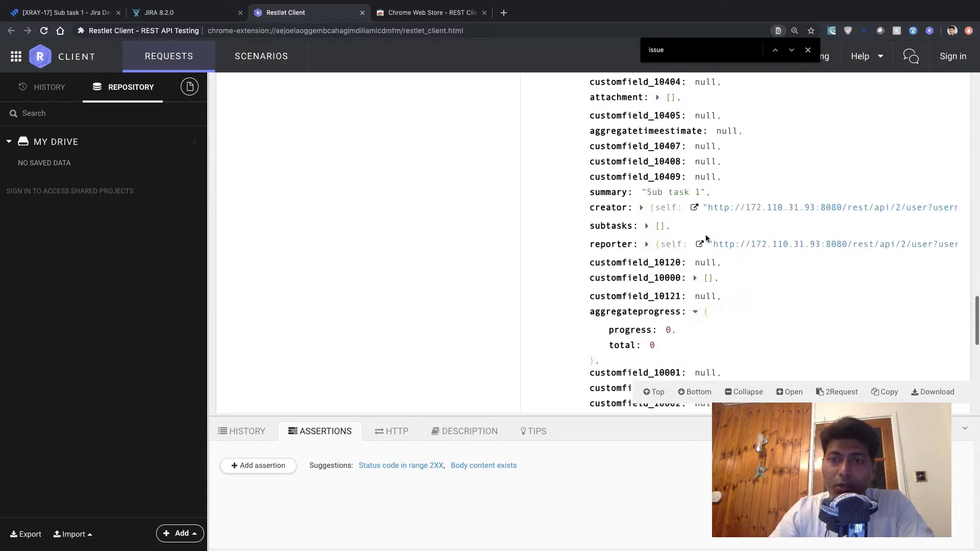
scroll(707, 235, "down", 2)
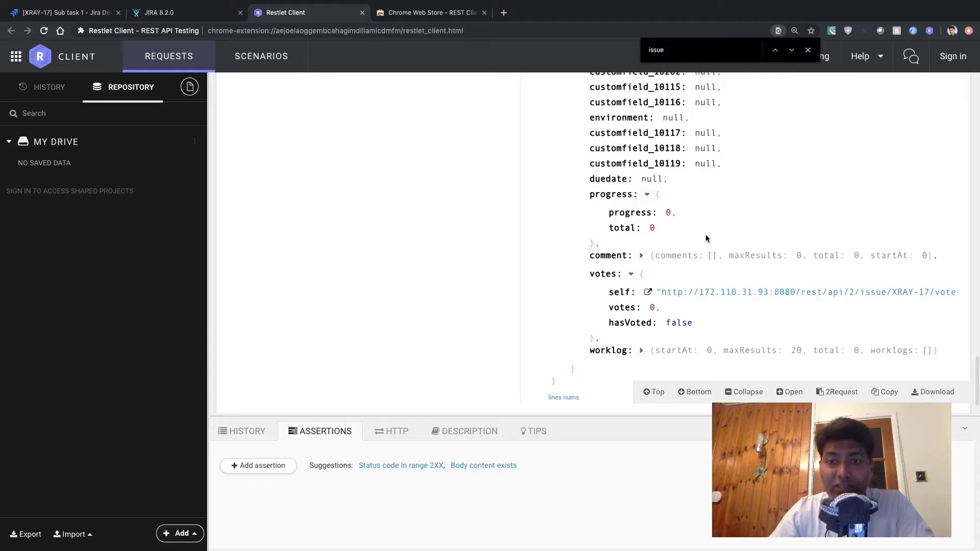
scroll(707, 238, "up", 20)
scroll(707, 239, "up", 3)
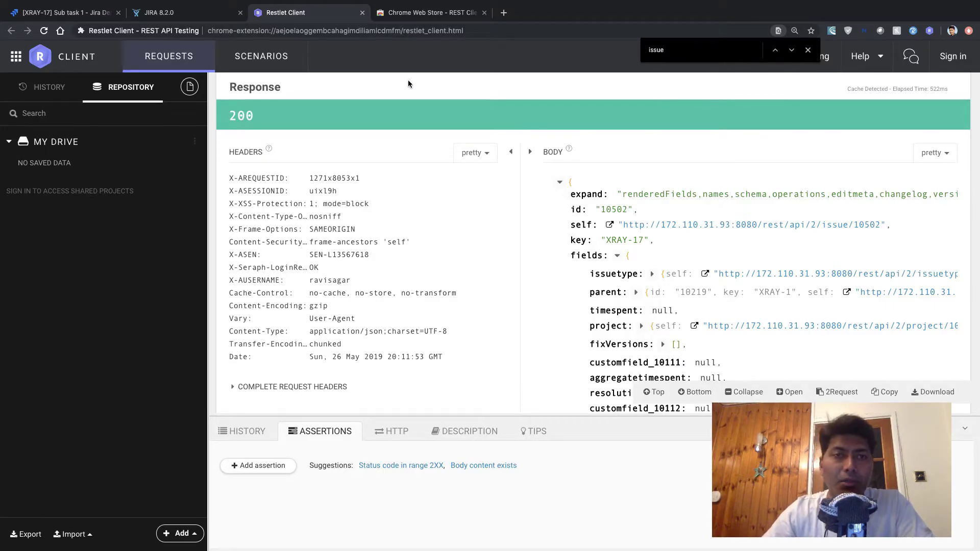
- In the docs, find 'search' to reach api/2/search and select its GET /rest/api/2/search path
left_click(200, 14)
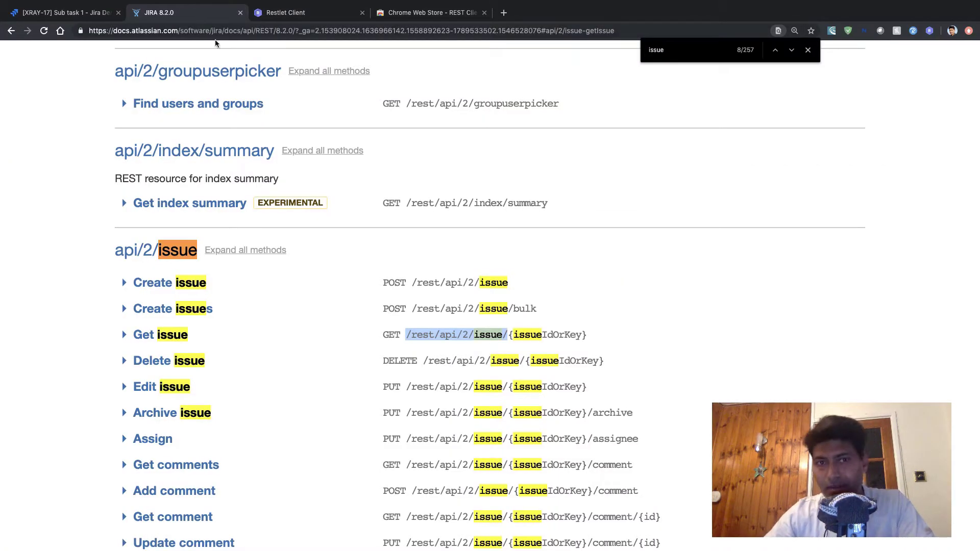
left_click(38, 242)
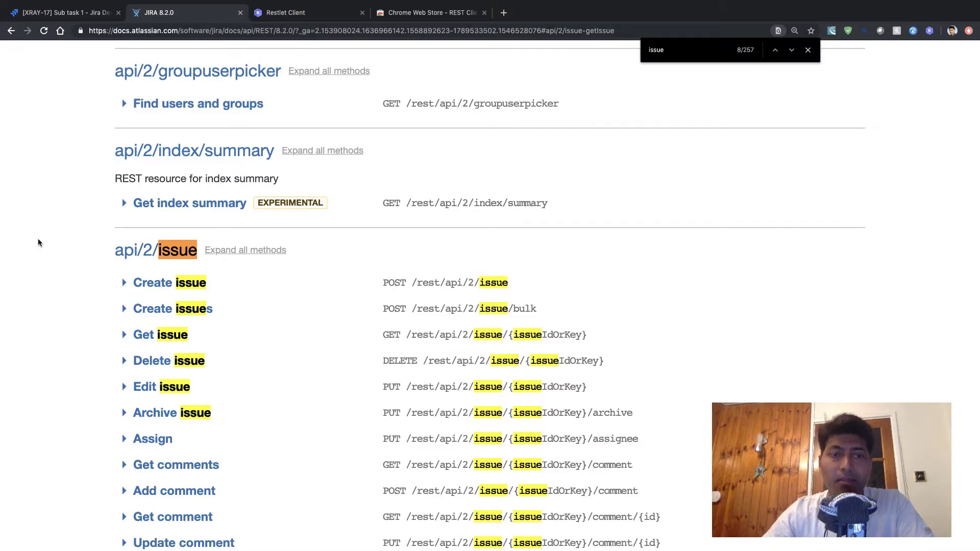
key("super+f")
type("search")
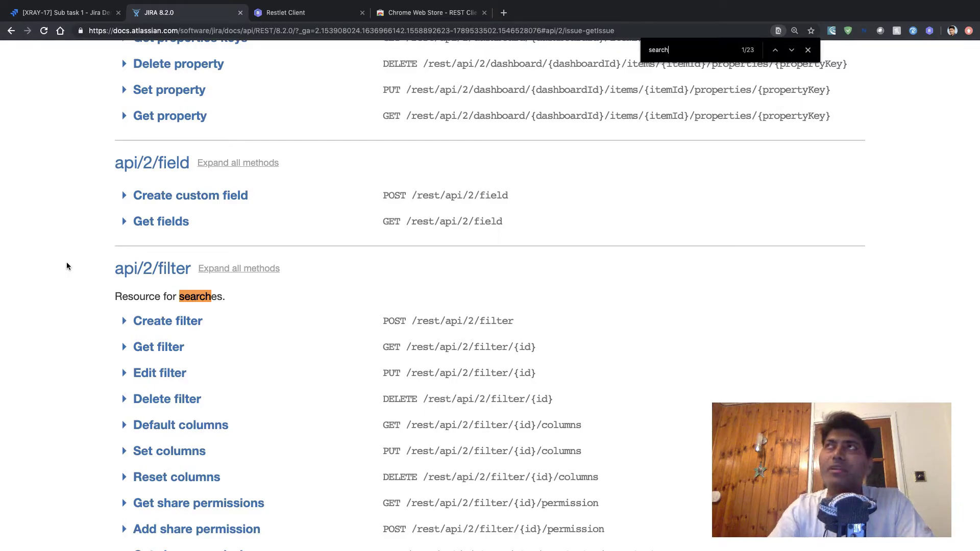
key("Return")
key("Return")
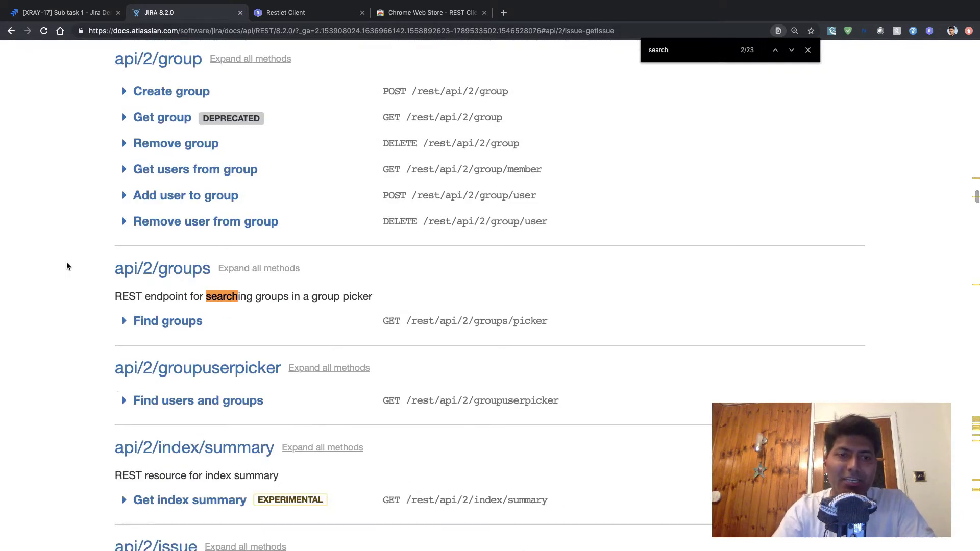
key("Return")
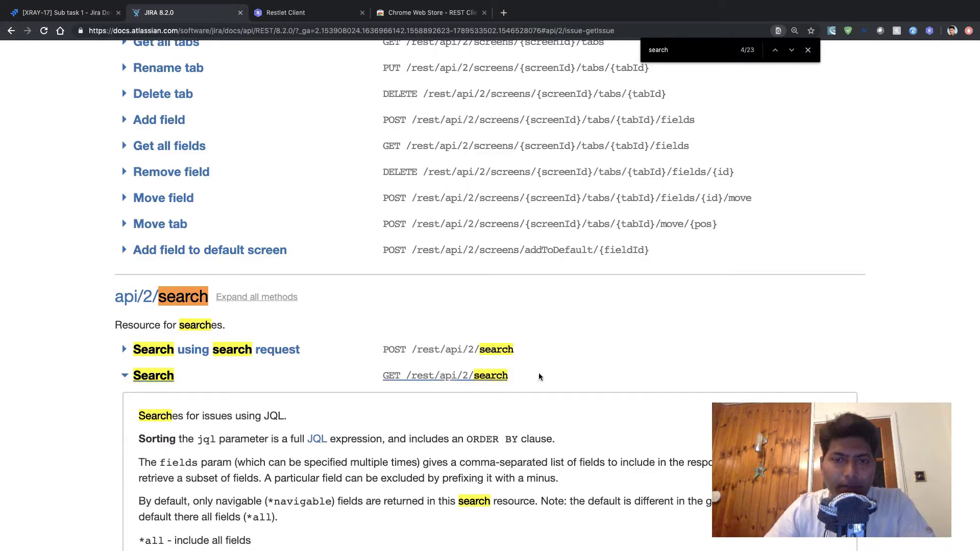
left_click_drag(539, 377, 406, 374)
key("ctrl+c")
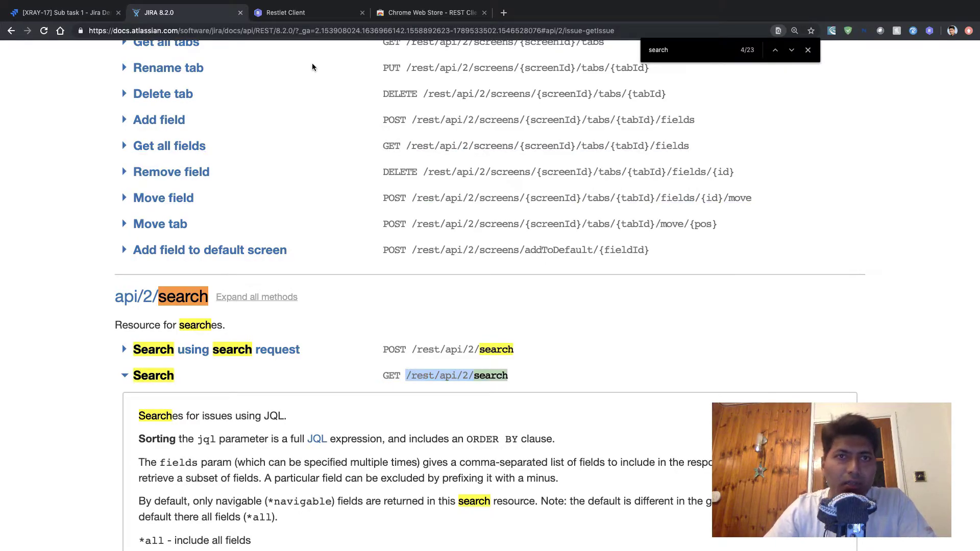
- Replace issue/XRAY-17 in the URL with pasted rest/api/2/search, then read the Search method docs
left_click(306, 13)
scroll(447, 234, "up", 5)
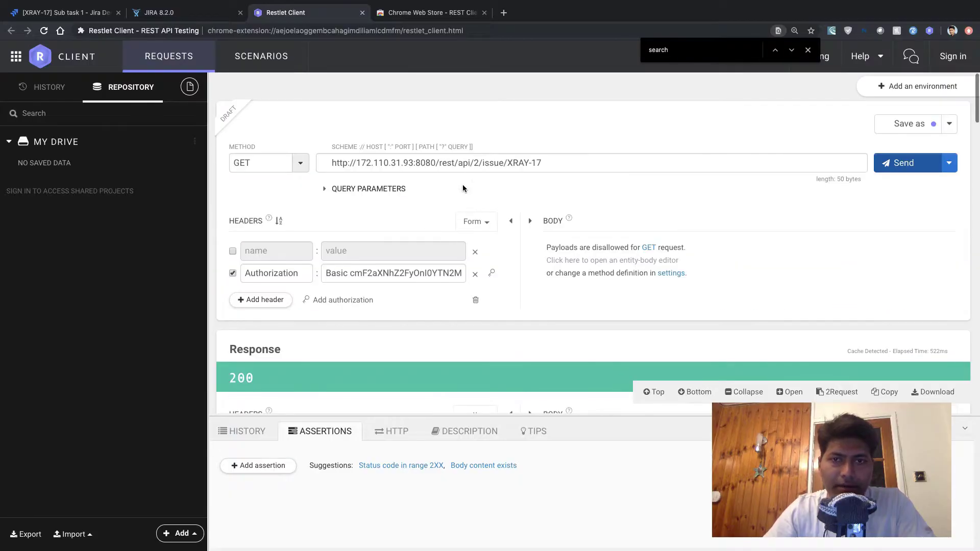
left_click_drag(438, 164, 663, 174)
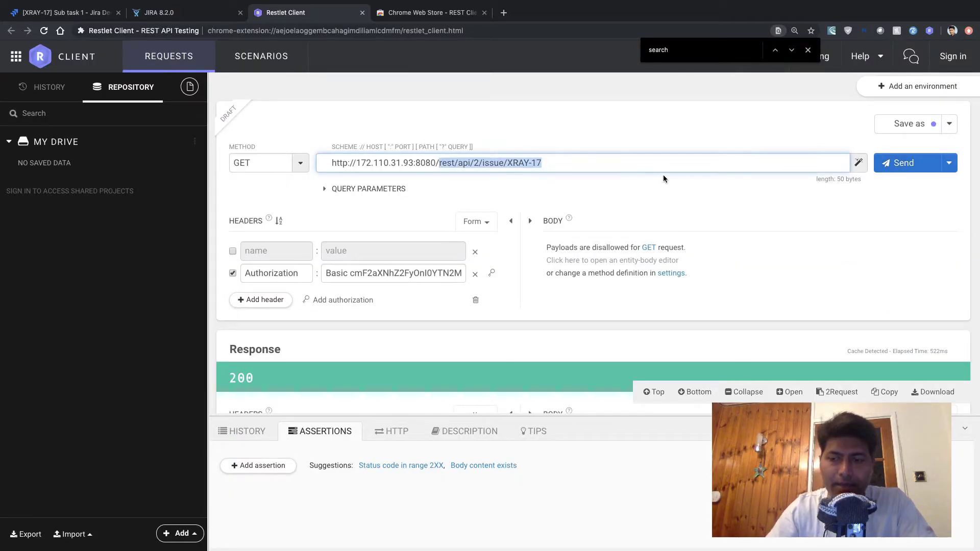
key("BackSpace")
key("ctrl+v")
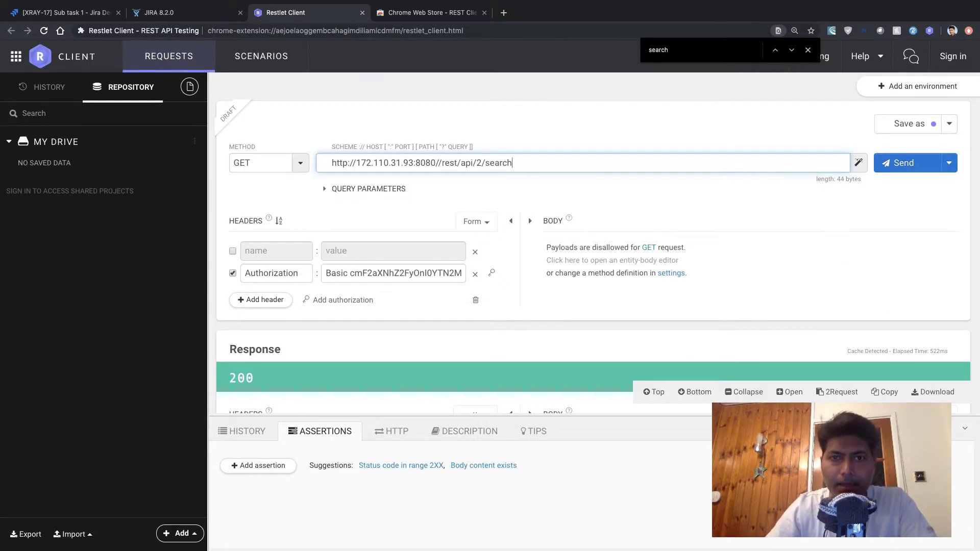
left_click(443, 162)
key("BackSpace")
left_click(518, 146)
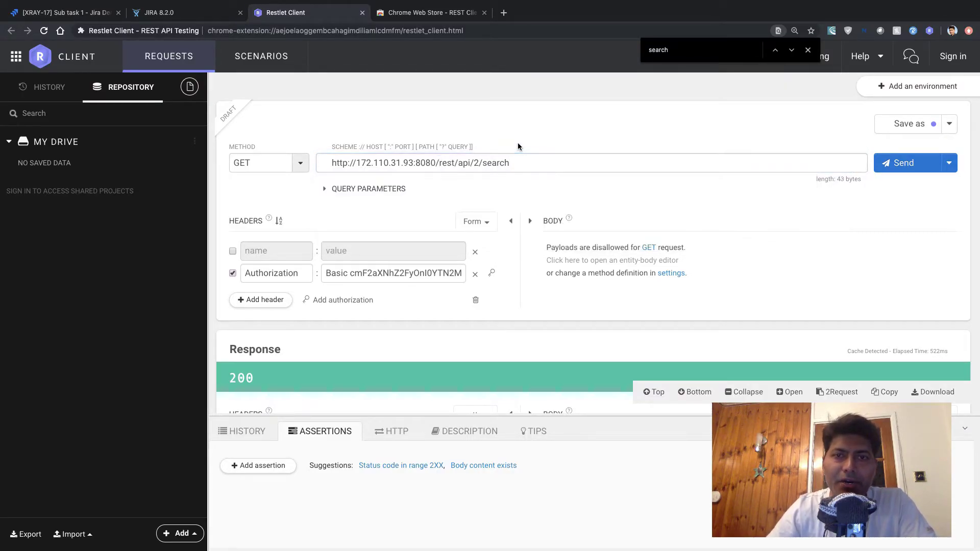
left_click(527, 159)
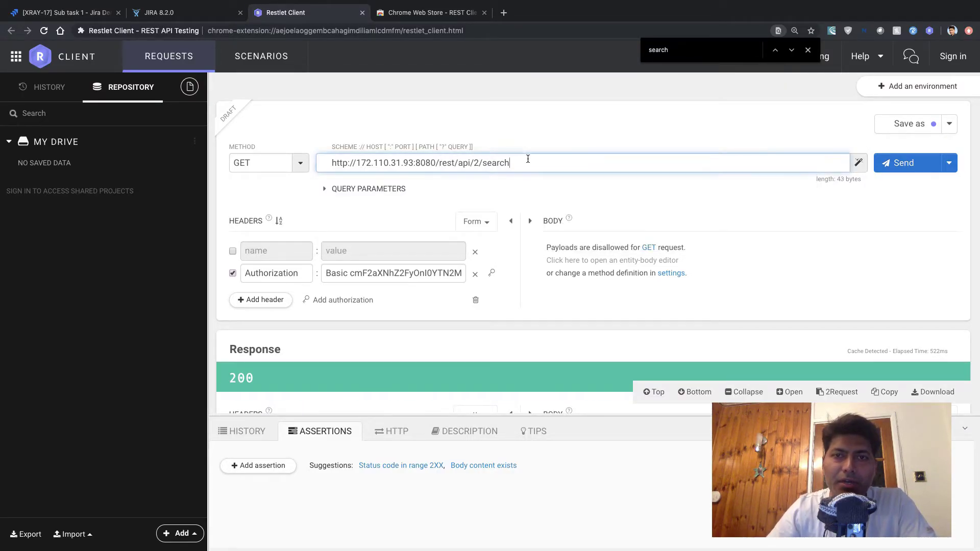
left_click(185, 16)
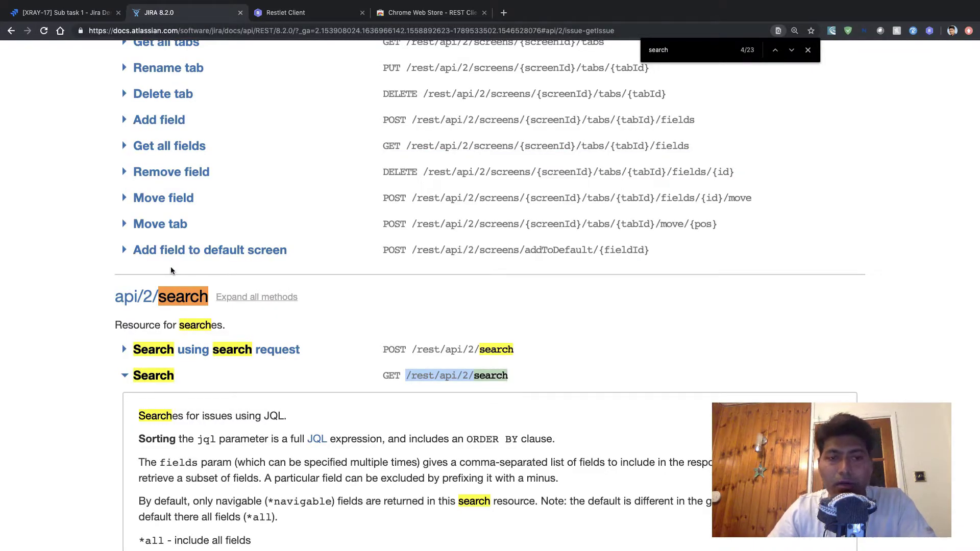
scroll(149, 440, "down", 4)
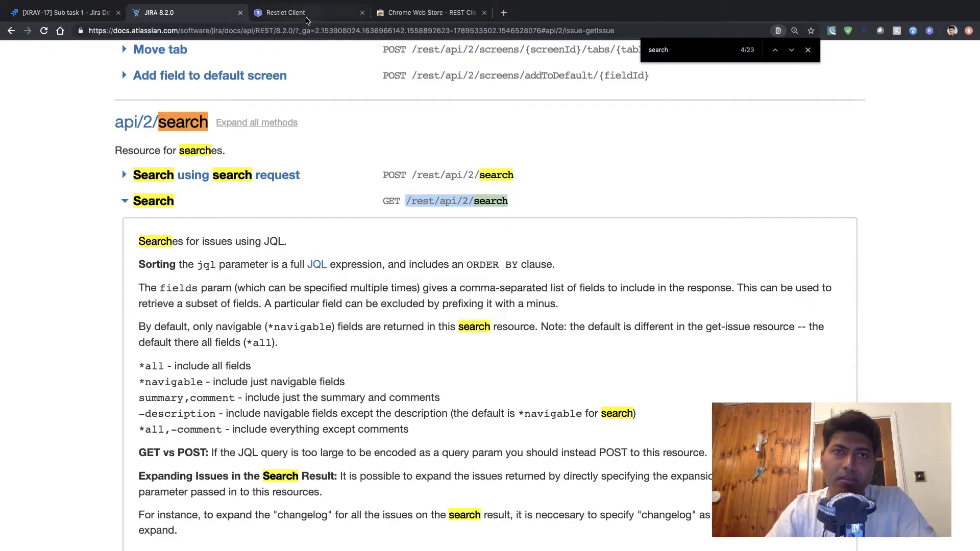
- Append ?project=XRAY to the search URL in Restlet Client and send the request
left_click(306, 14)
type("?")
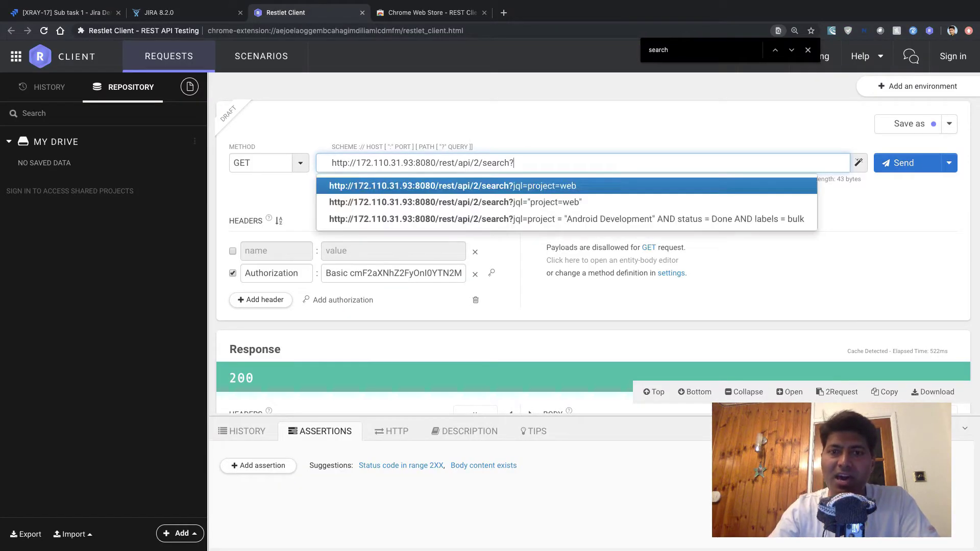
type("project=")
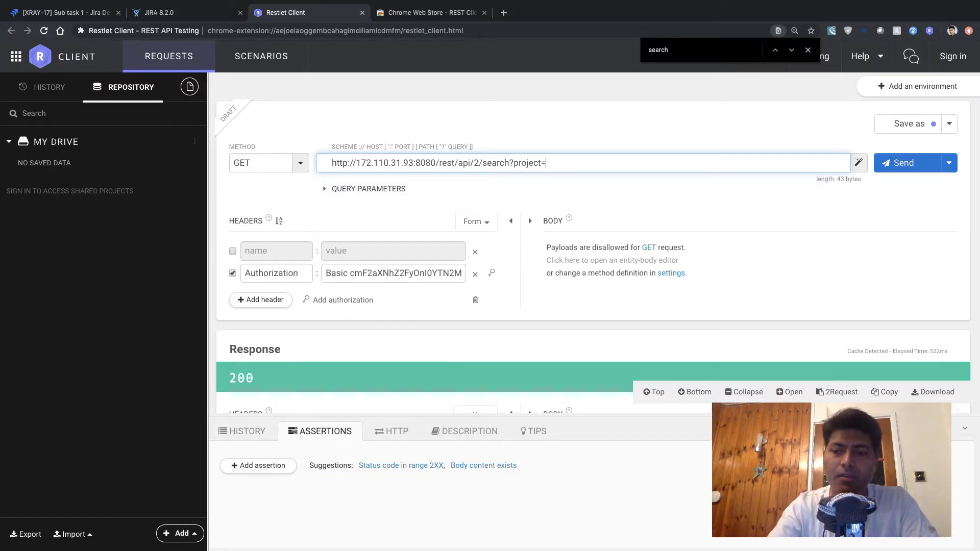
type("XRAY")
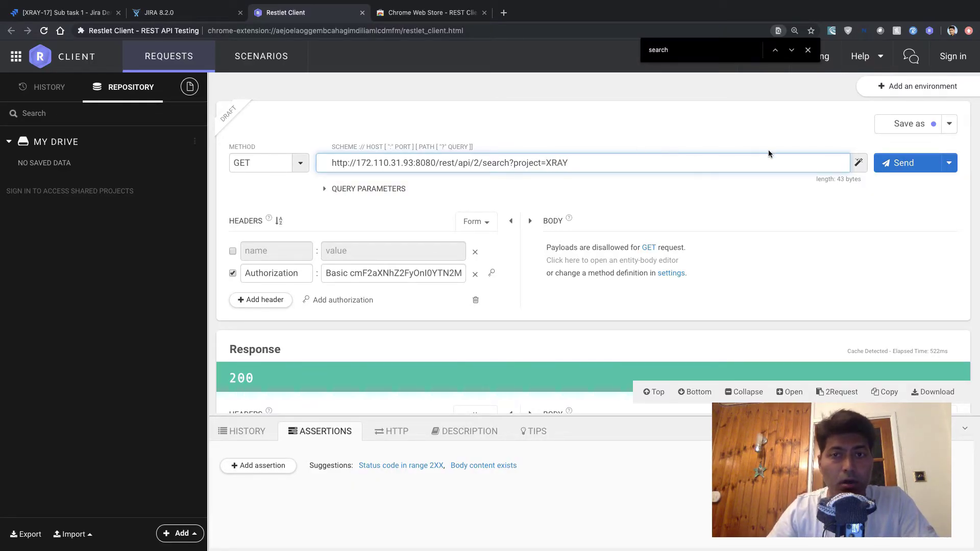
left_click(899, 169)
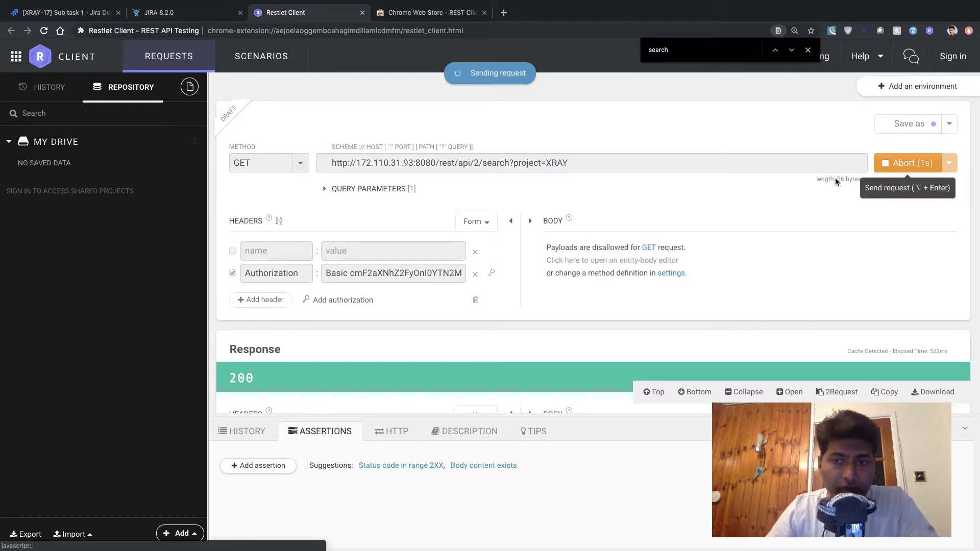
- Find the 200 response's total of 283 in the body and highlight it
scroll(762, 197, "down", 2)
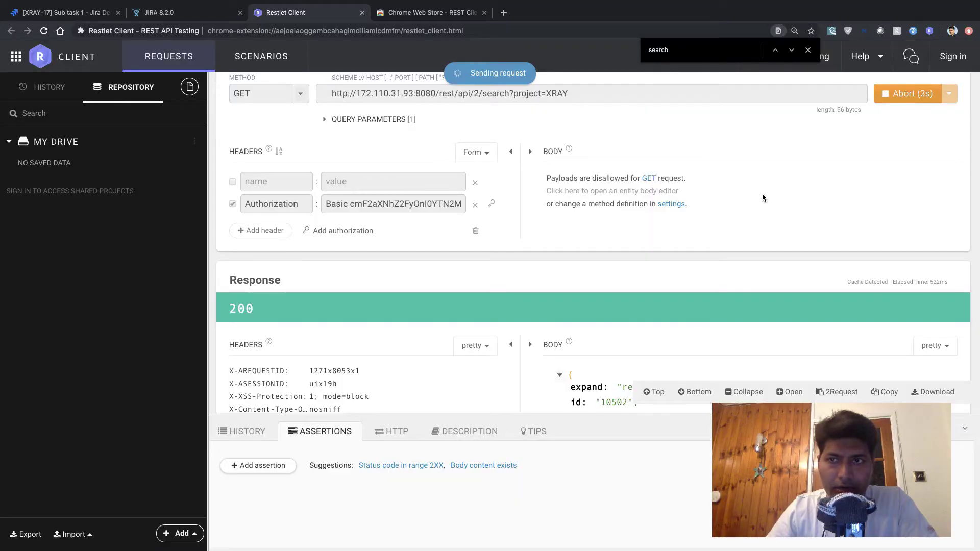
scroll(762, 198, "down", 2)
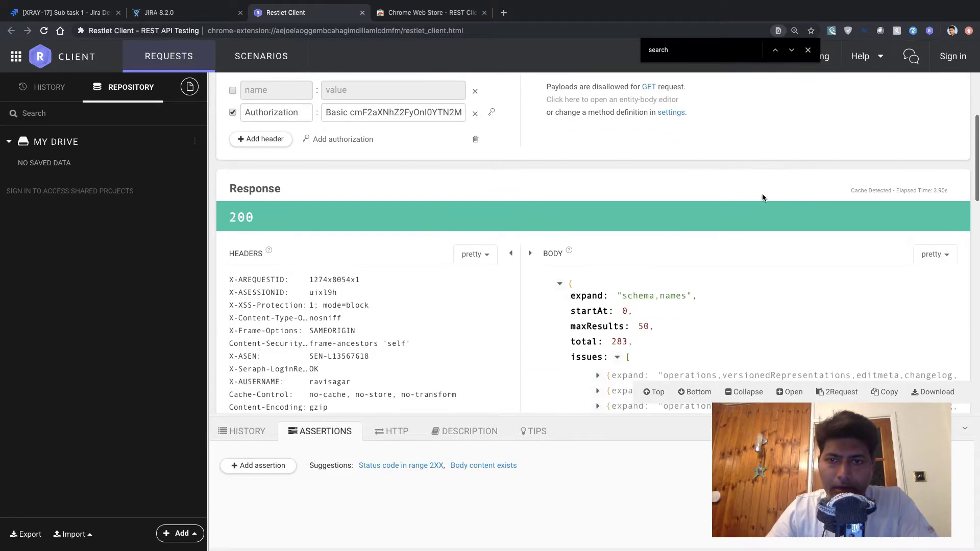
scroll(762, 198, "down", 2)
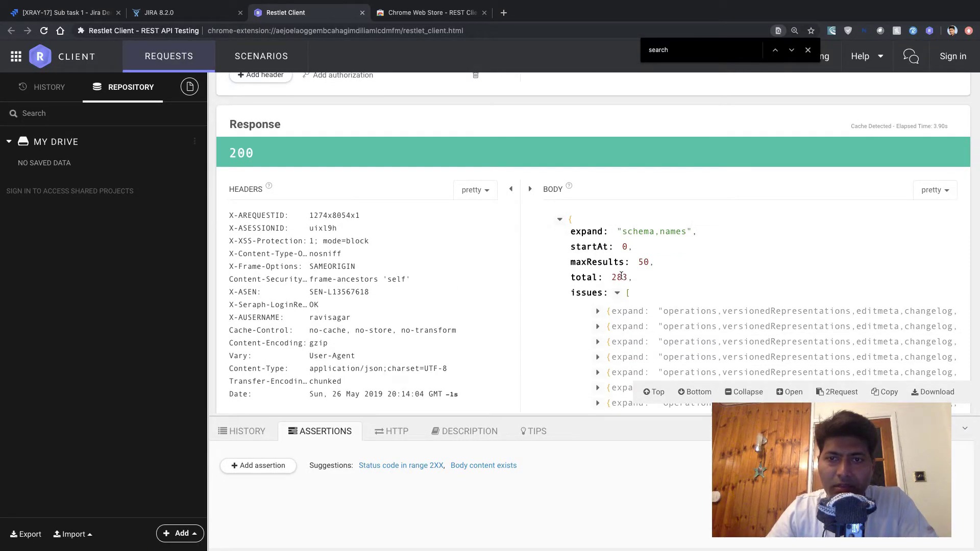
left_click_drag(629, 277, 612, 277)
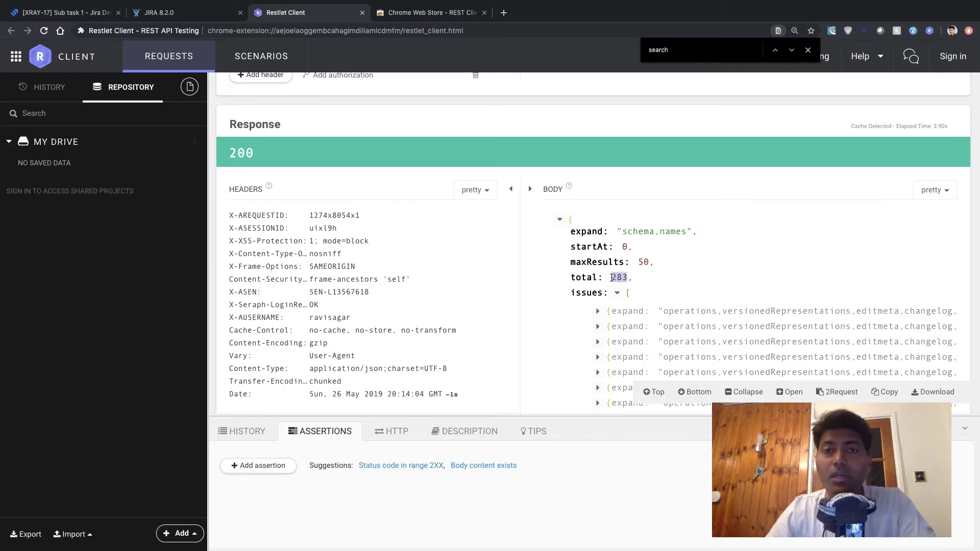
scroll(613, 277, "down", 1)
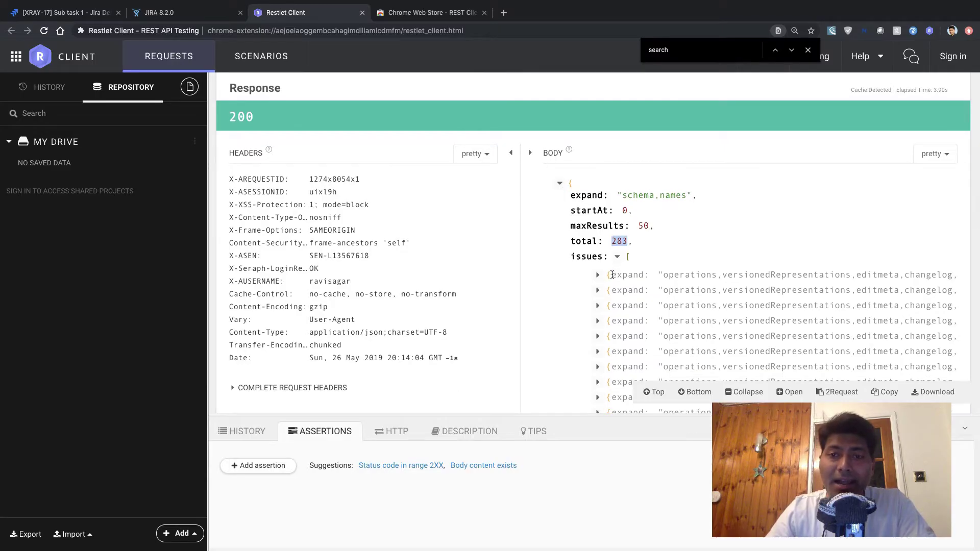
scroll(636, 219, "down", 2)
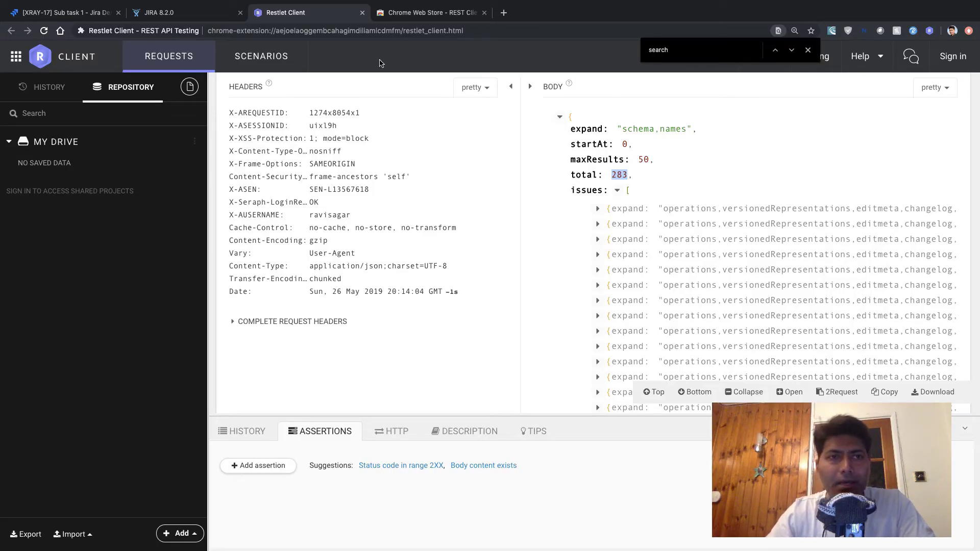
- Expand the first issue objects in the JSON body to reveal XRAY-17 and XRAY-16
left_click(182, 14)
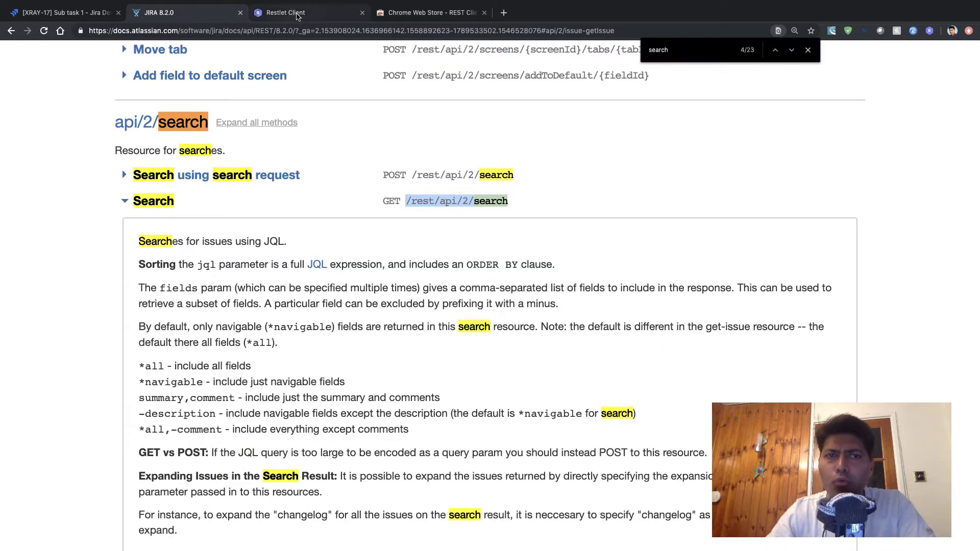
left_click(297, 15)
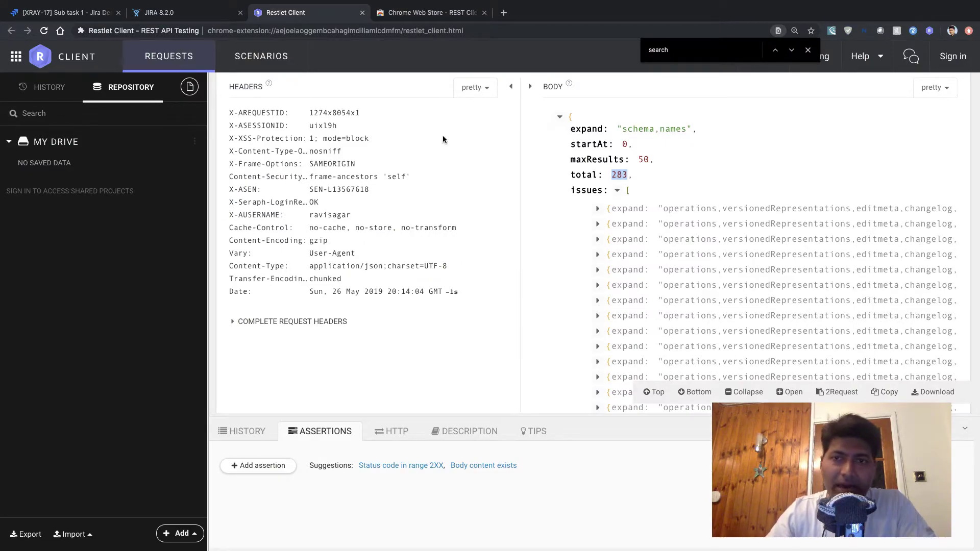
left_click(598, 210)
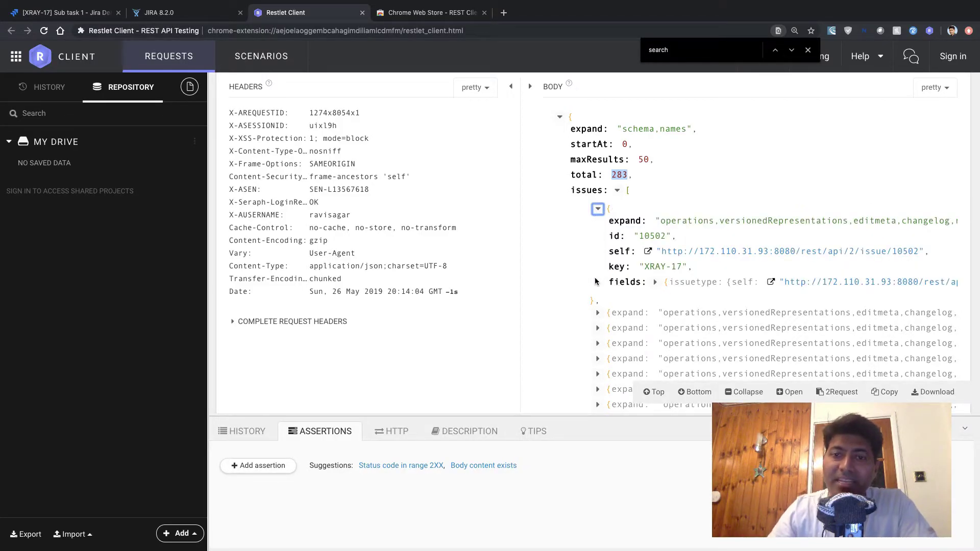
left_click(598, 313)
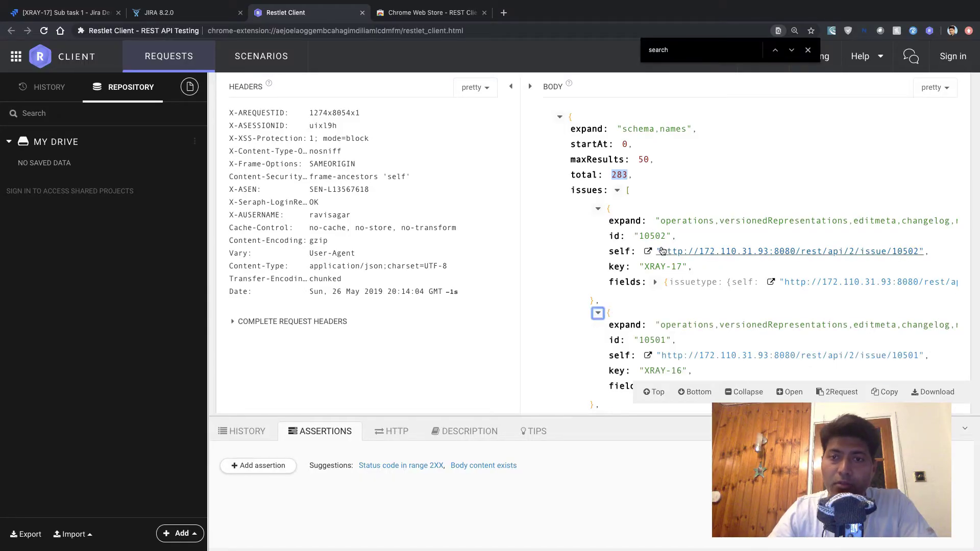
scroll(662, 249, "down", 1)
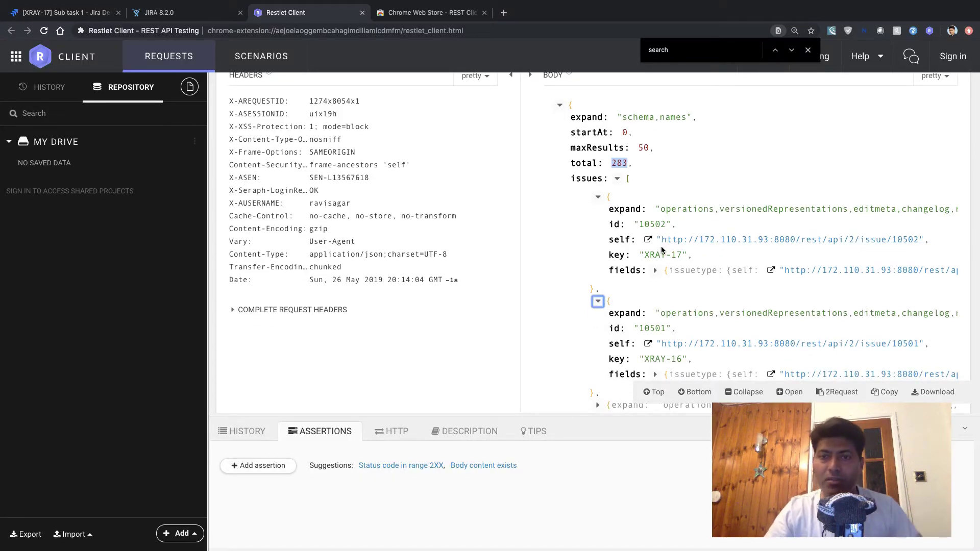
scroll(678, 250, "down", 3)
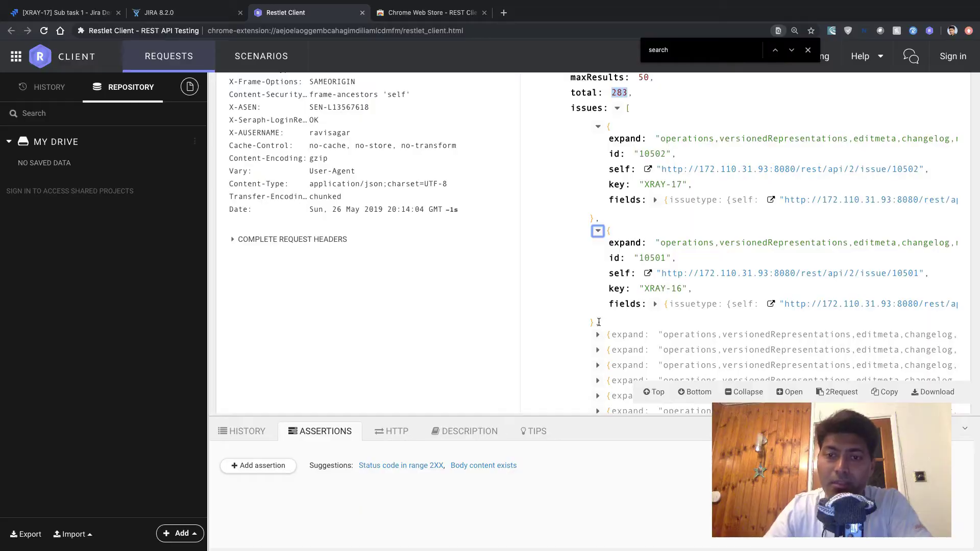
left_click(597, 335)
left_click(598, 335)
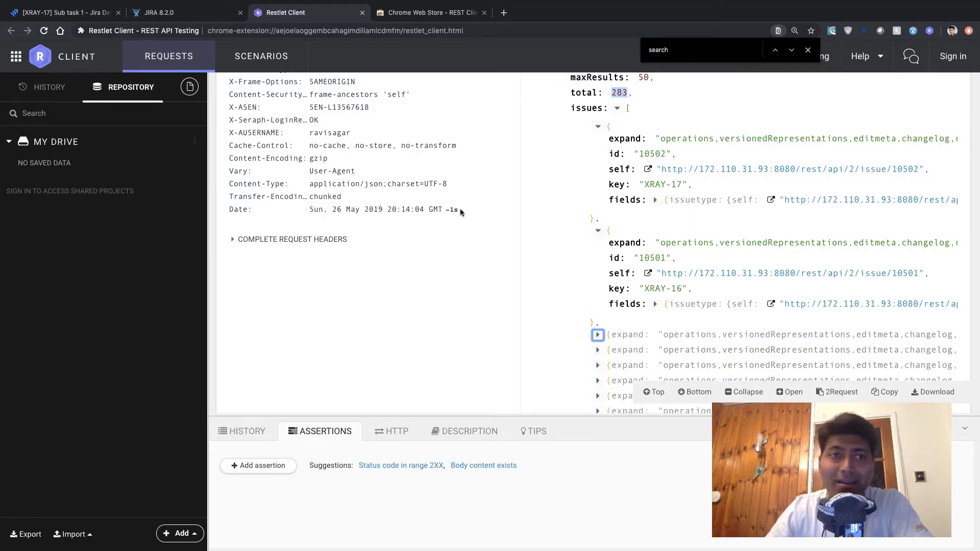
- Run the JQL query project=XRAY in Jira's Issue Navigator, returning 1–17 of 17 issues
left_click(77, 13)
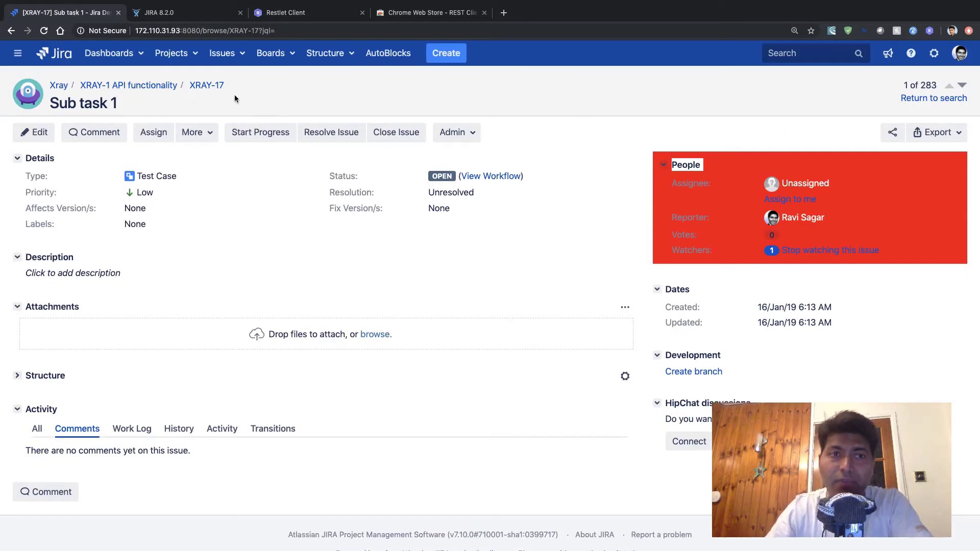
left_click(238, 53)
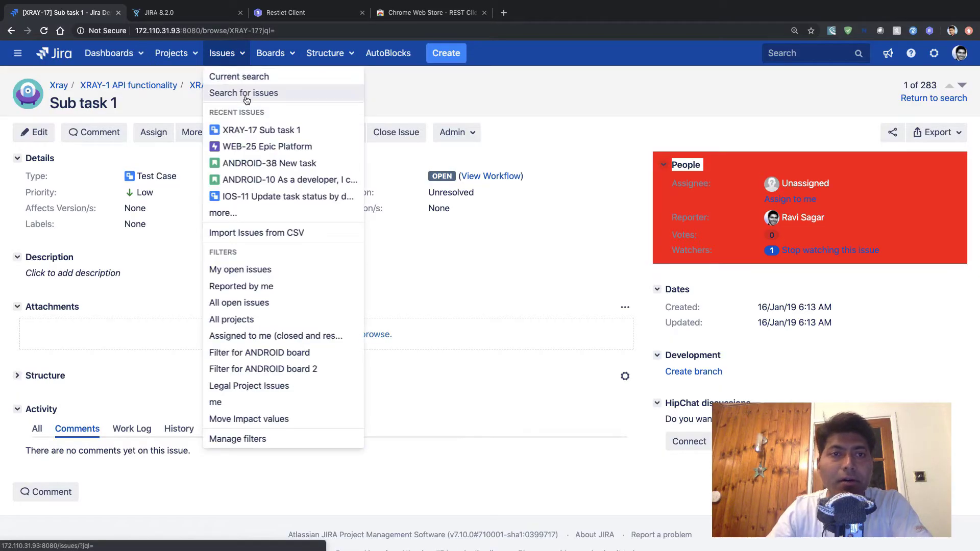
left_click(247, 98)
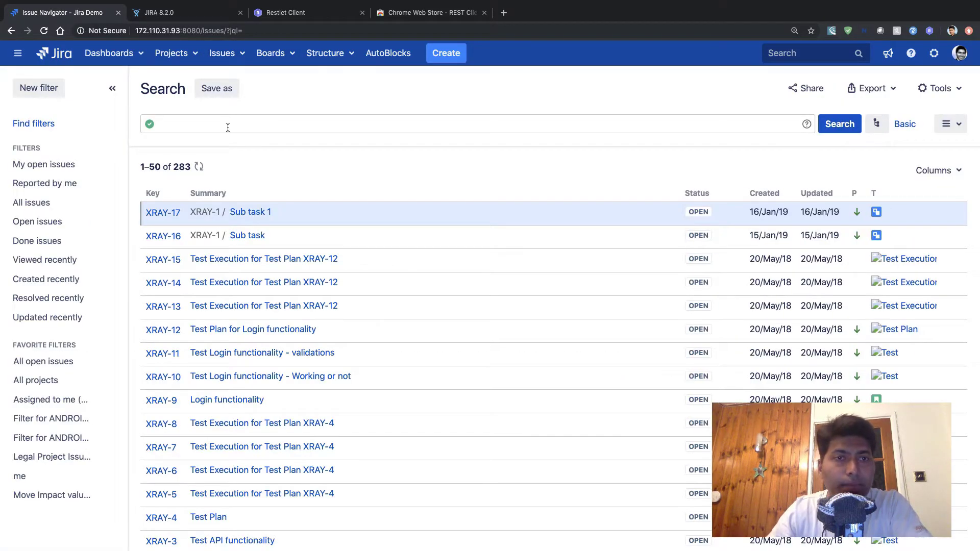
left_click(228, 127)
type("proje")
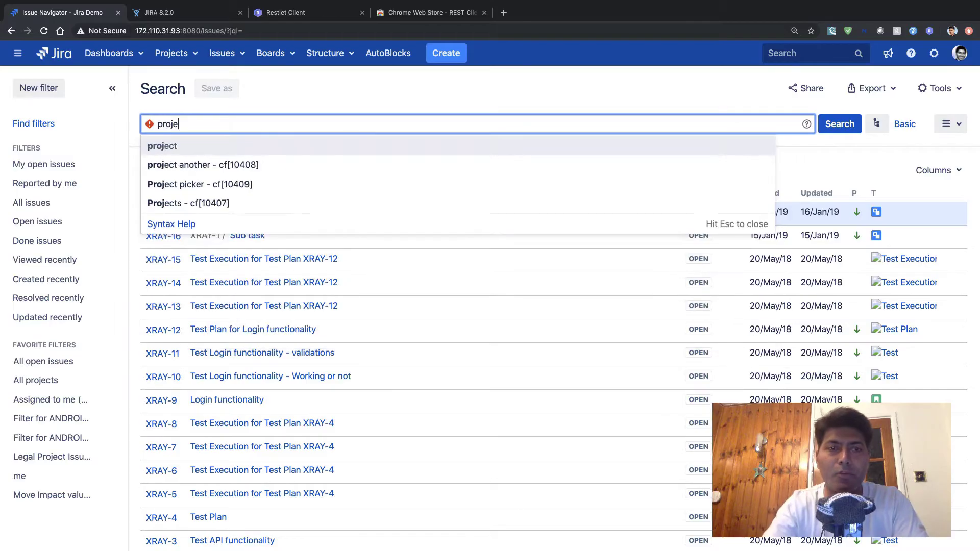
type("ct=XRAY")
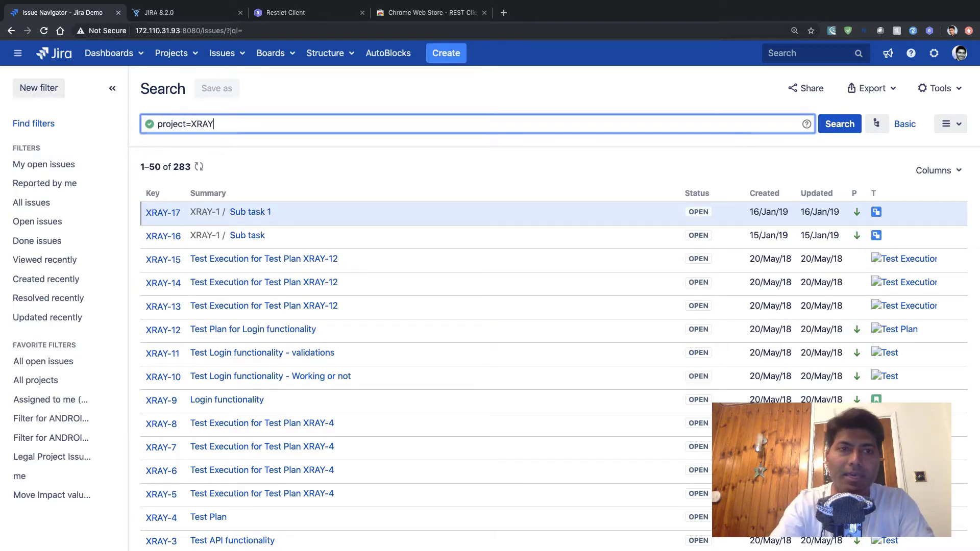
key("Return")
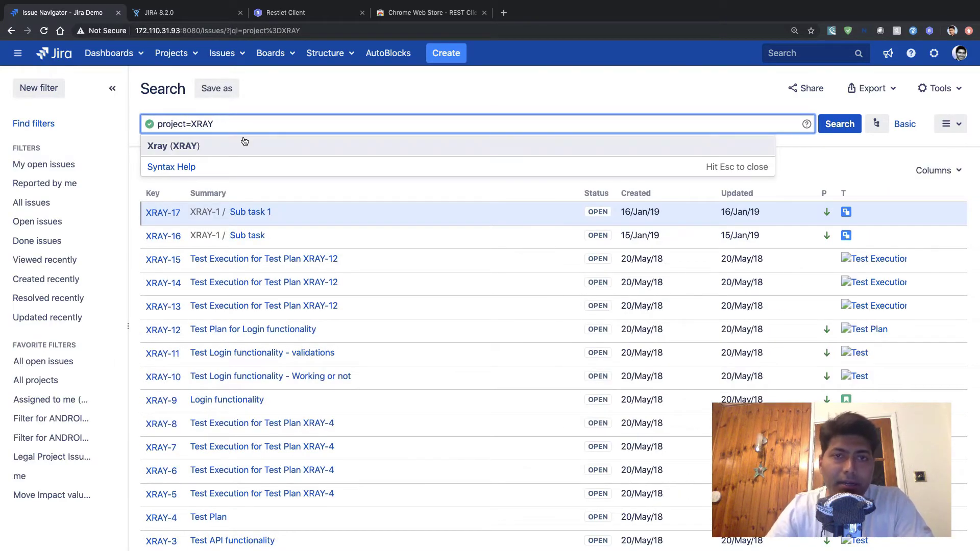
left_click(313, 93)
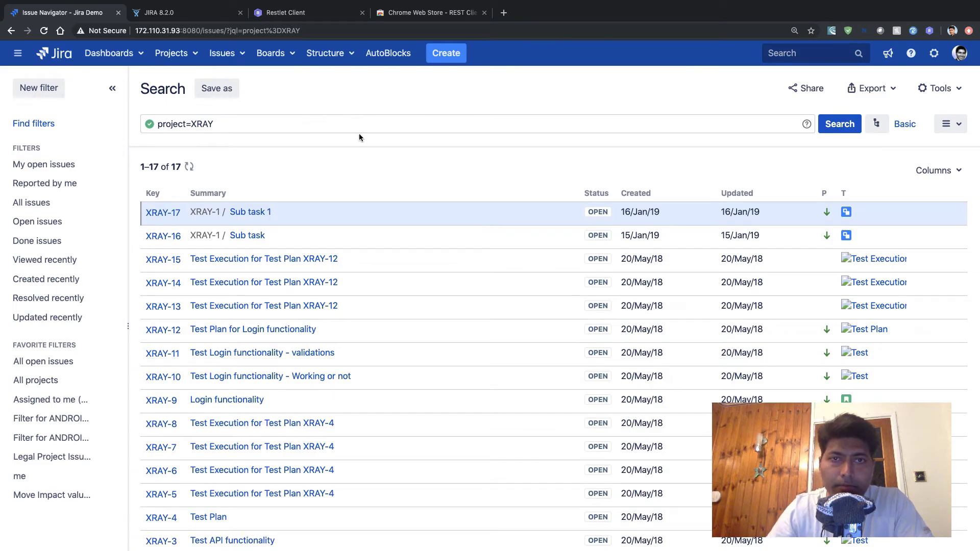
left_click(839, 125)
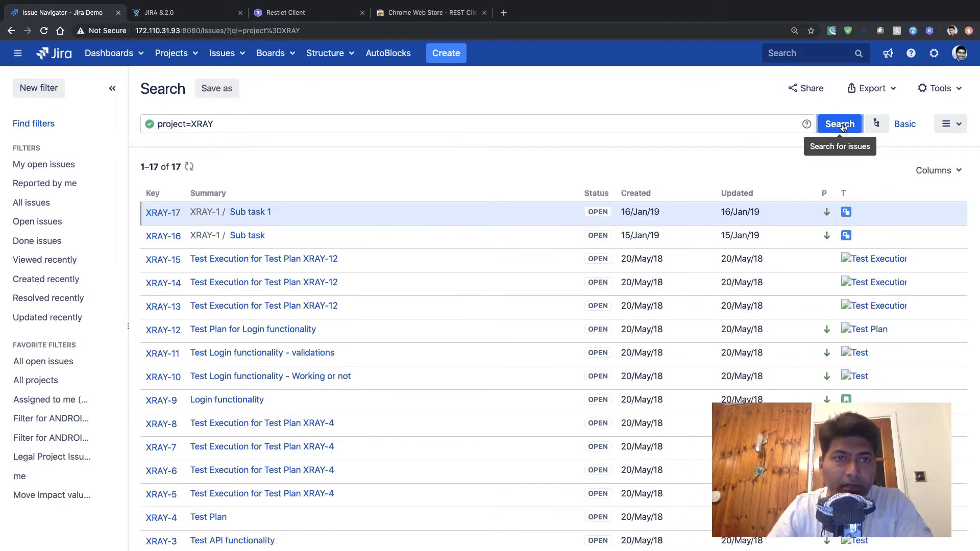
scroll(625, 234, "down", 1)
scroll(625, 233, "down", 4)
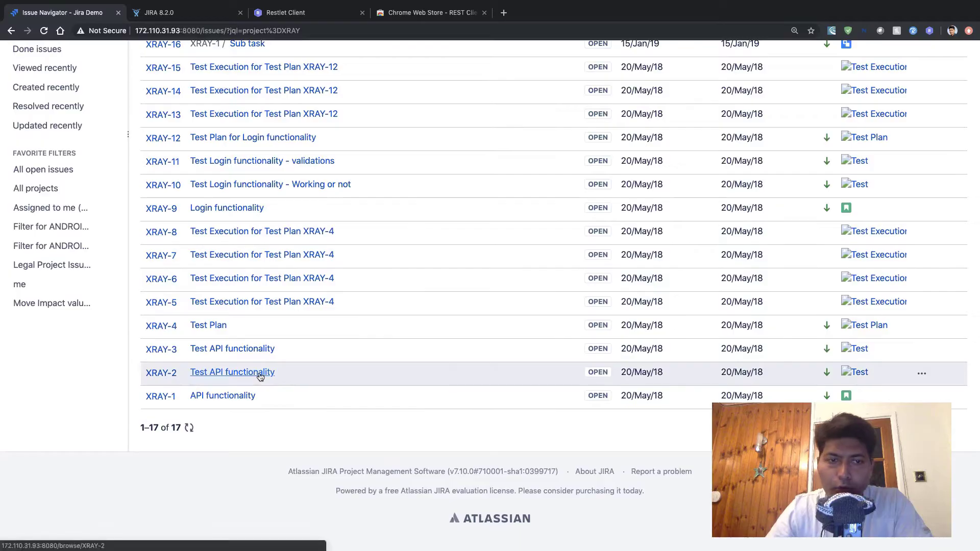
scroll(259, 374, "up", 5)
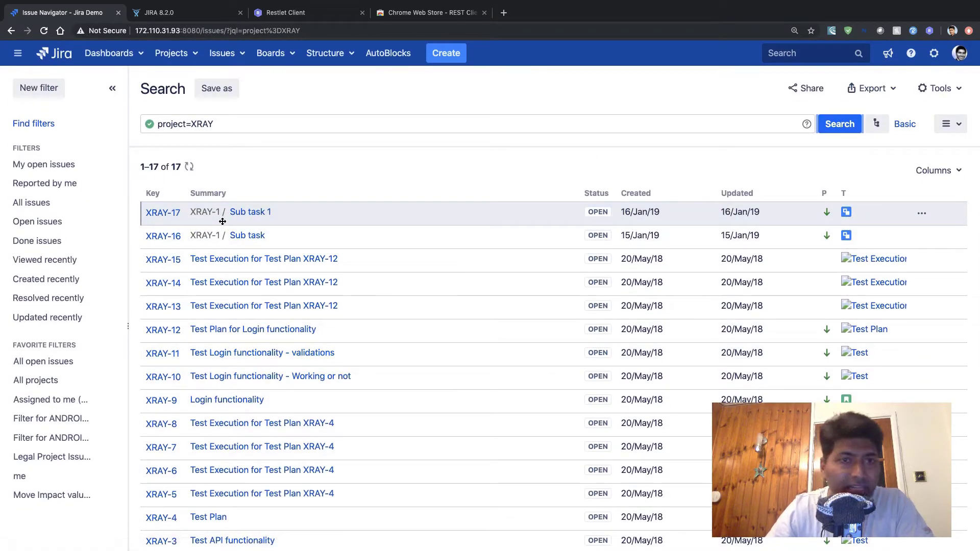
- Insert jql= before project=XRAY in the request URL and resend; the response now totals 17
left_click(301, 16)
scroll(593, 199, "up", 10)
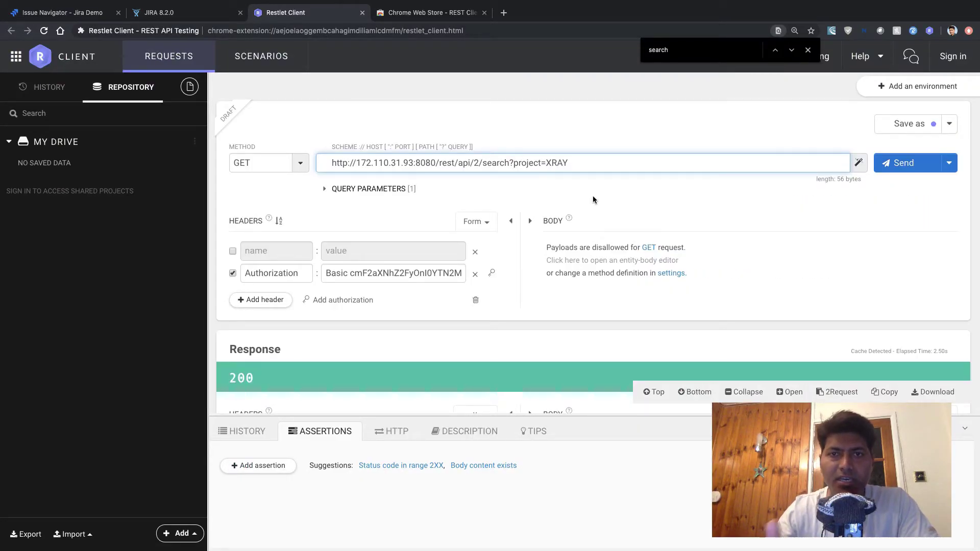
left_click(515, 162)
type("jq")
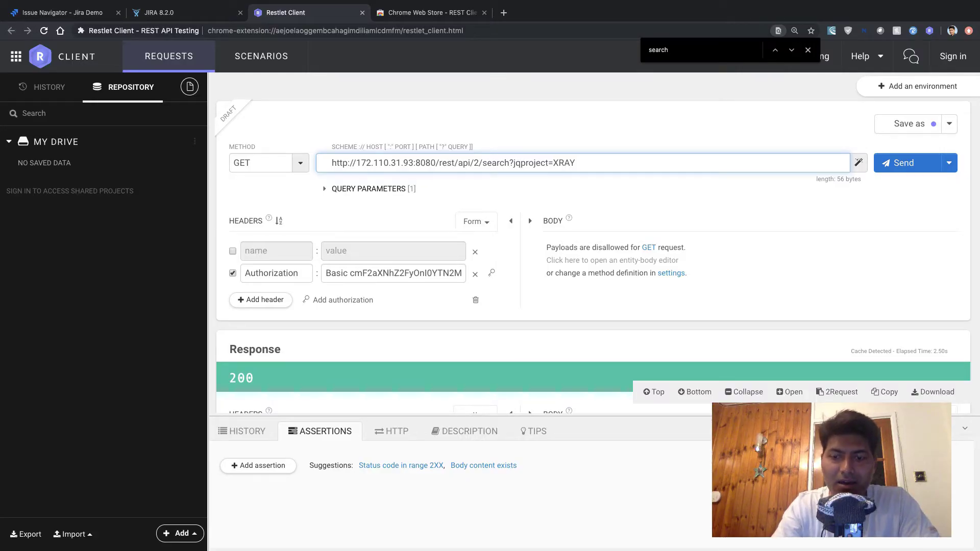
type("l=")
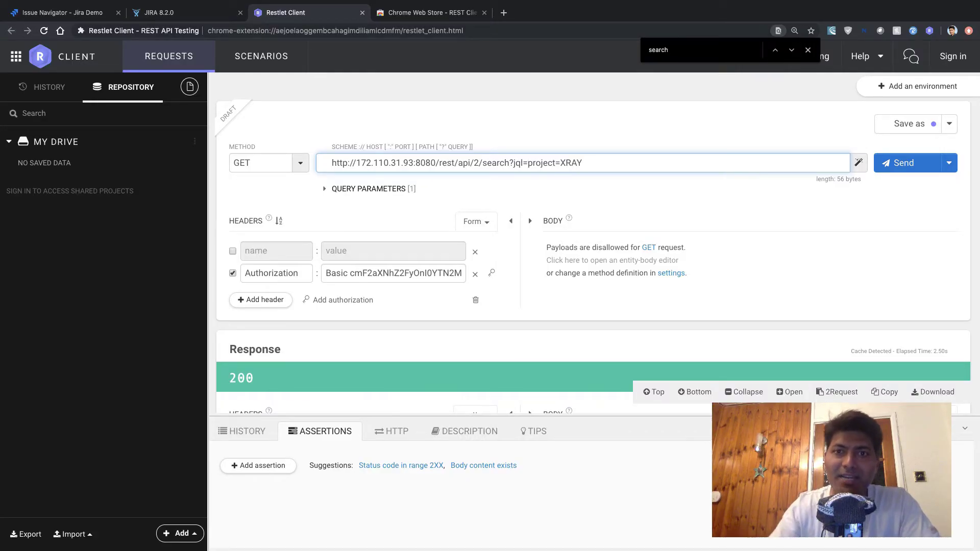
left_click(904, 163)
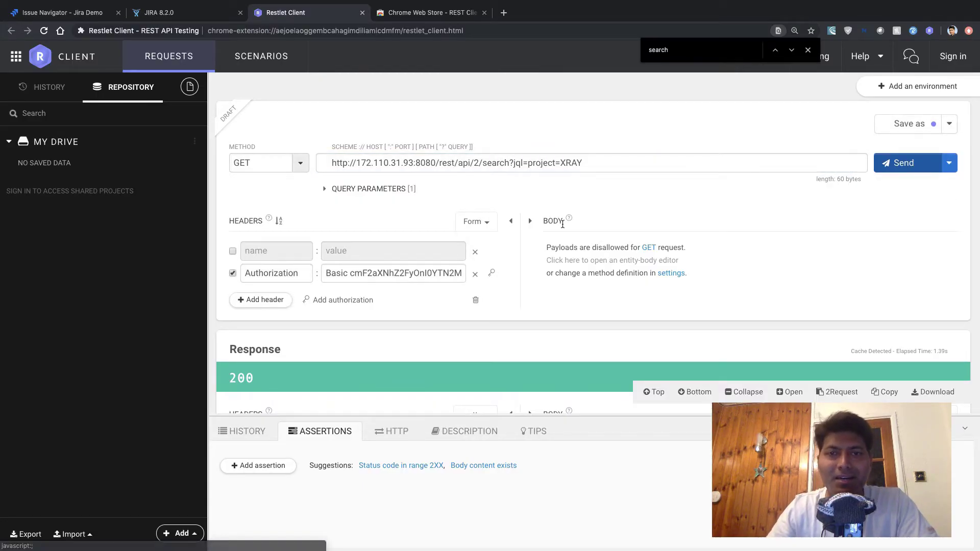
scroll(561, 222, "down", 4)
scroll(562, 224, "down", 3)
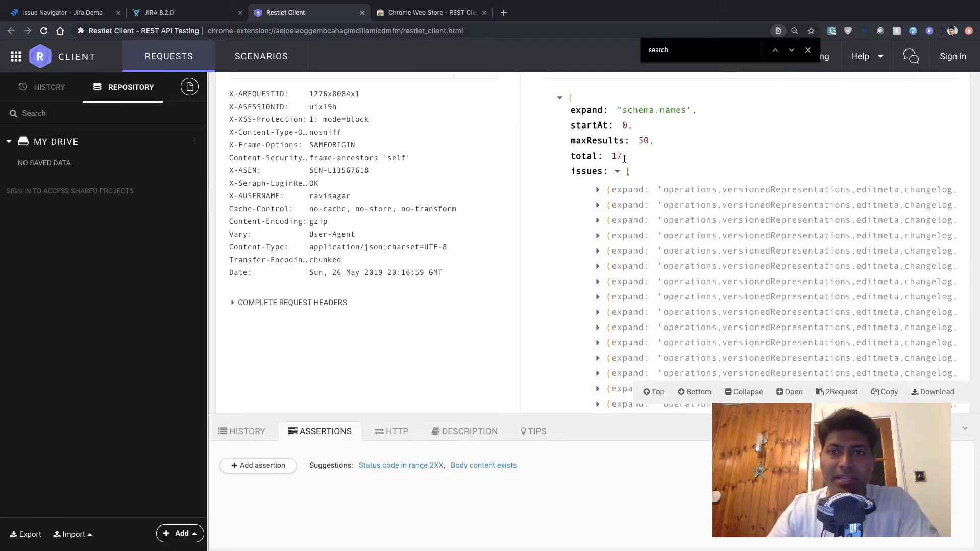
scroll(624, 159, "down", 3)
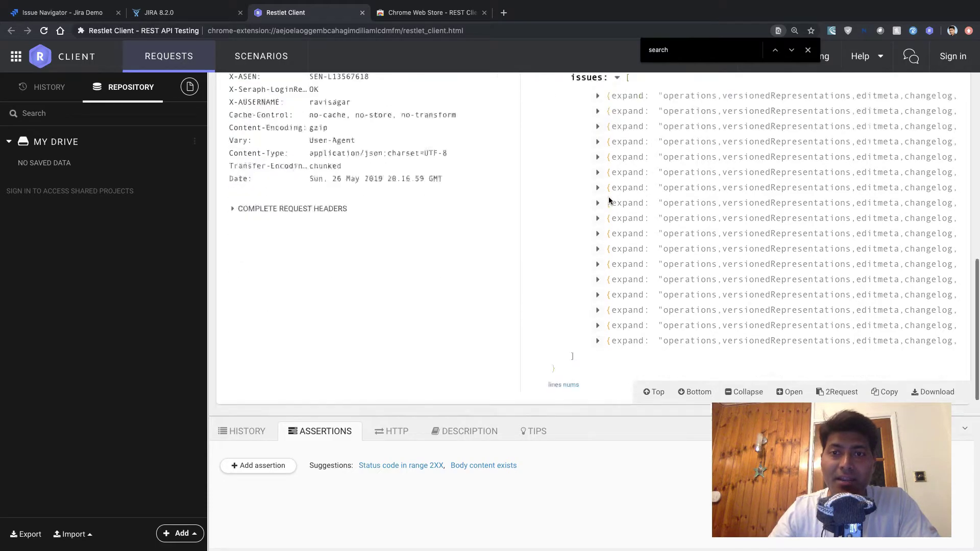
- Begin extending the XRAY JQL query with an AND status condition
left_click(62, 18)
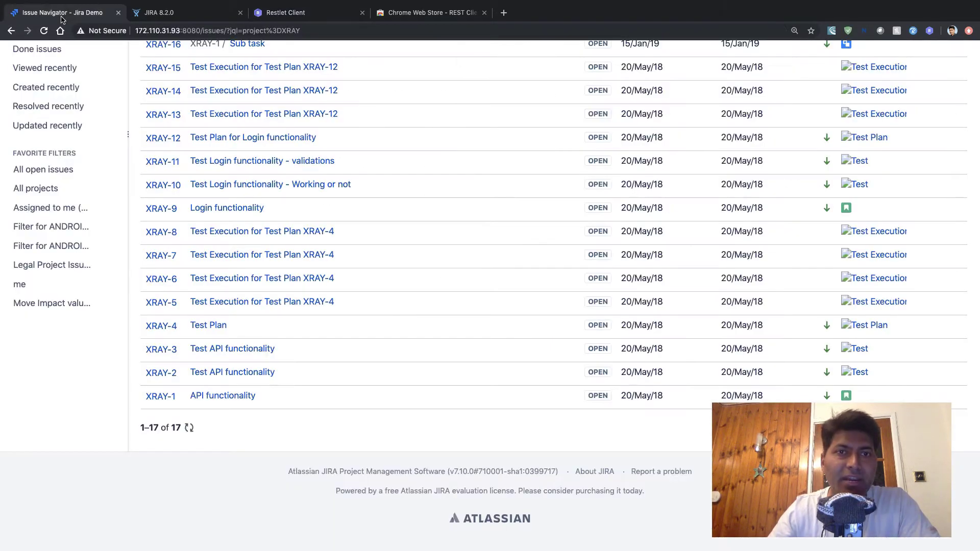
scroll(199, 163, "up", 5)
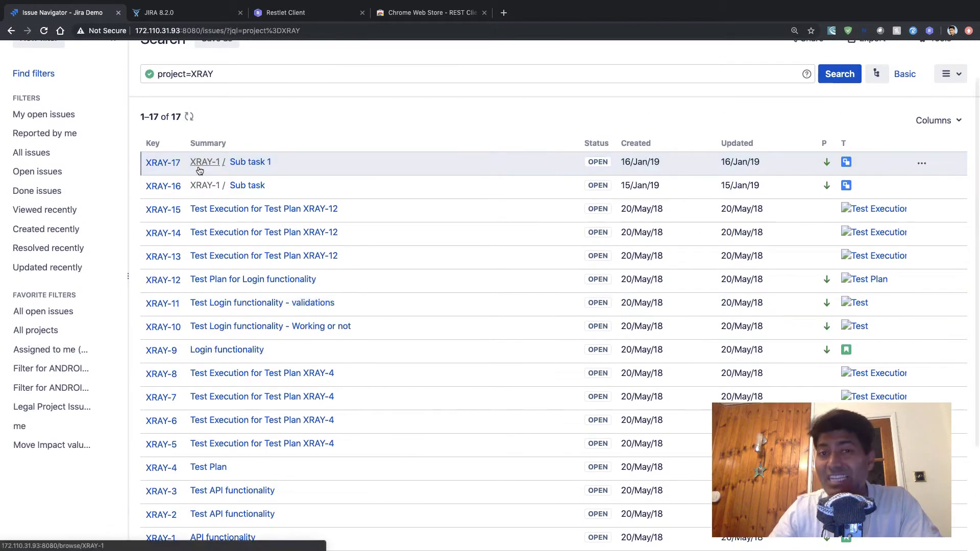
left_click(330, 77)
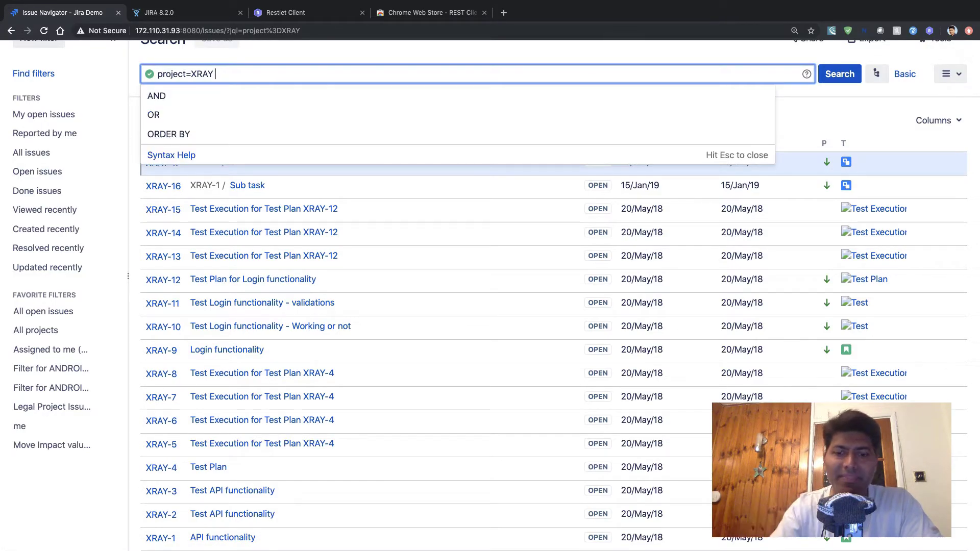
left_click(281, 100)
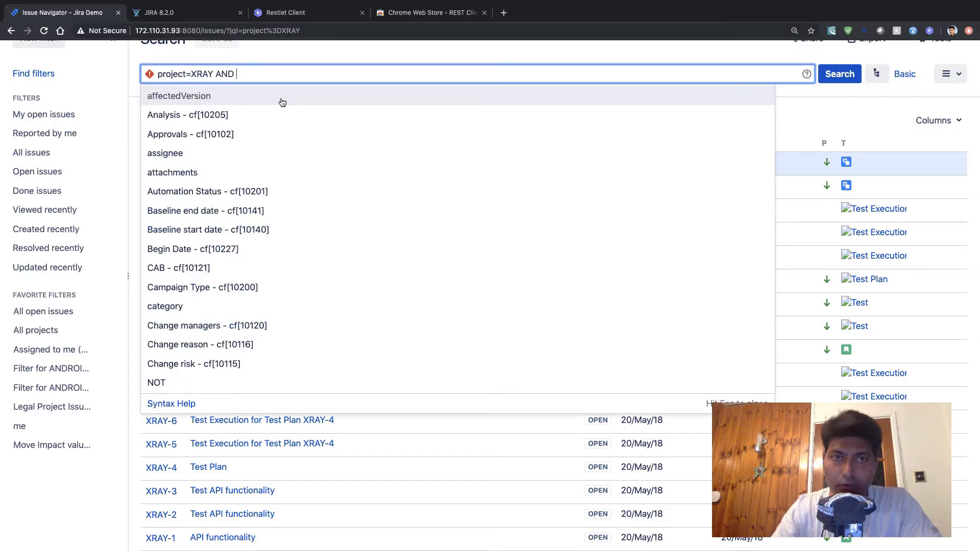
type("sa")
key("BackSpace")
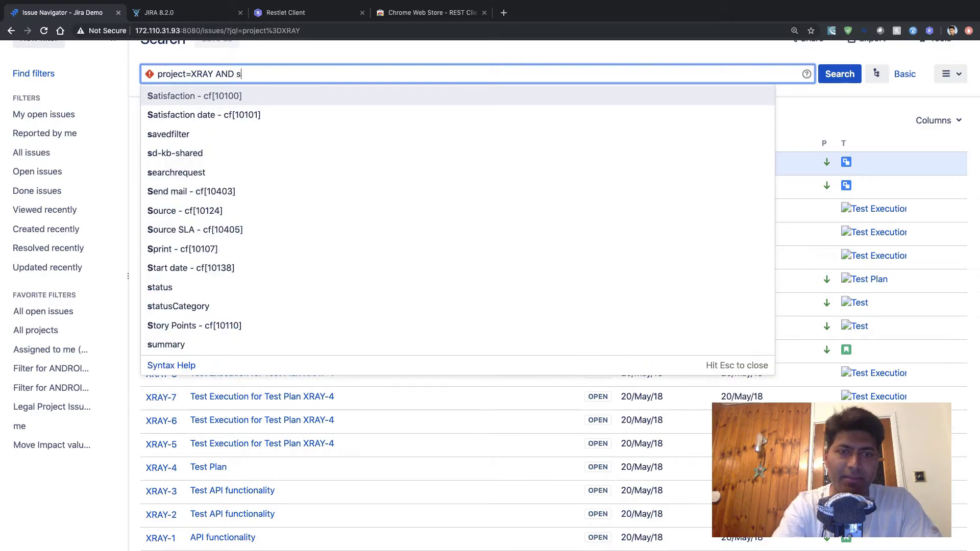
type("tatus")
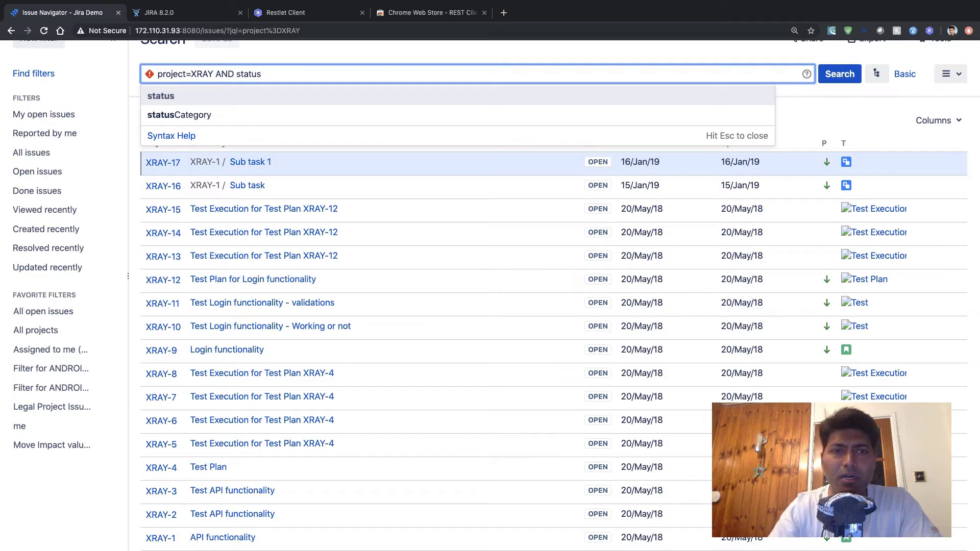
scroll(339, 223, "down", 5)
scroll(339, 223, "up", 8)
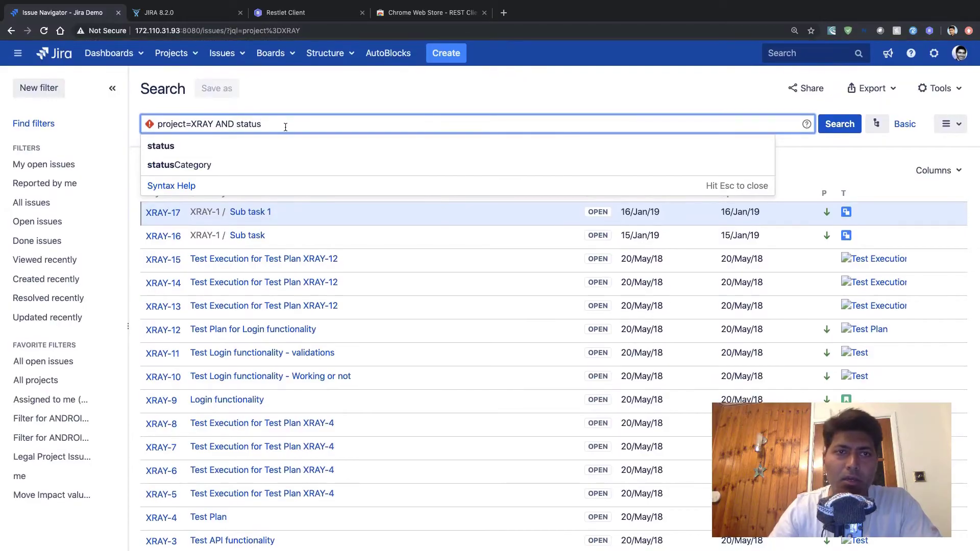
- Search for project = "Android Development" AND status = Open, then select the query text
key("super+a")
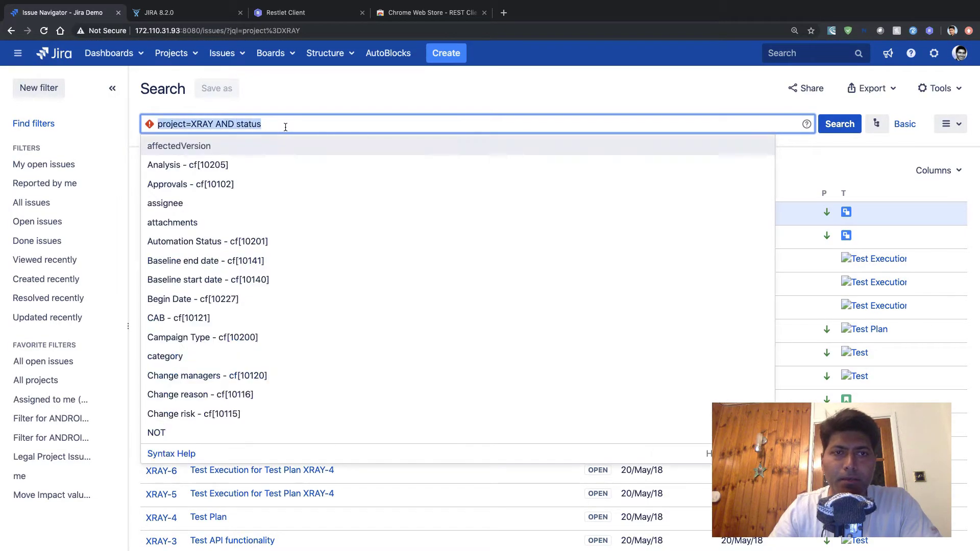
type("project ")
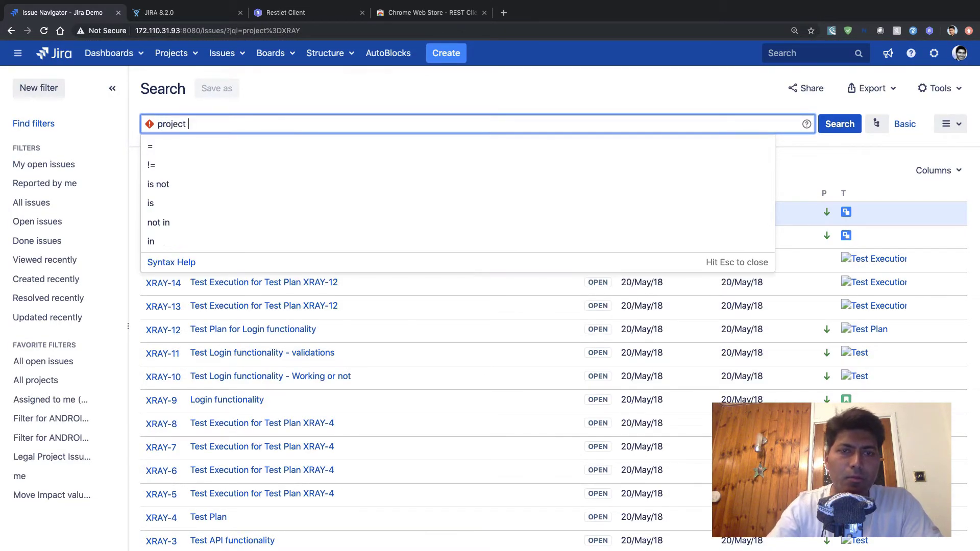
type("= and")
key("Return")
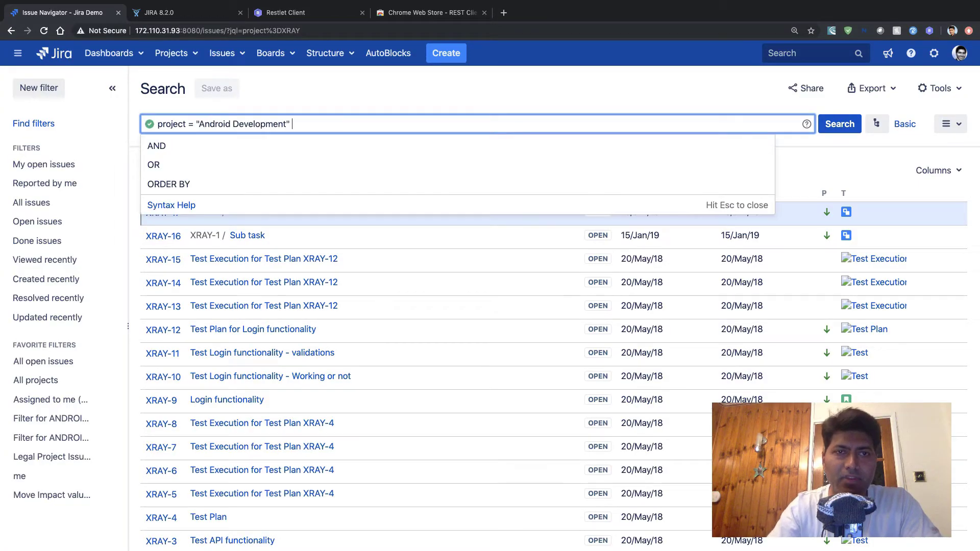
key("Down")
key("Return")
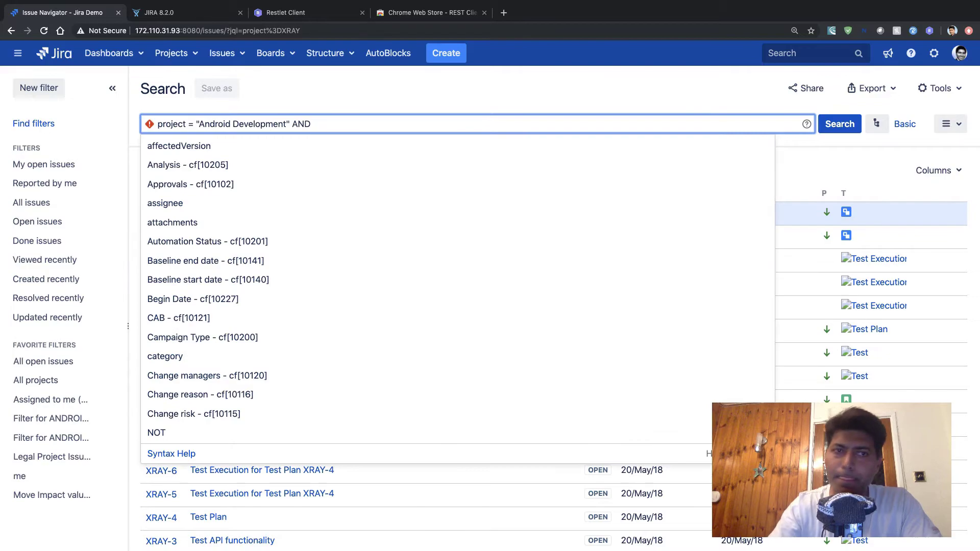
type("status ")
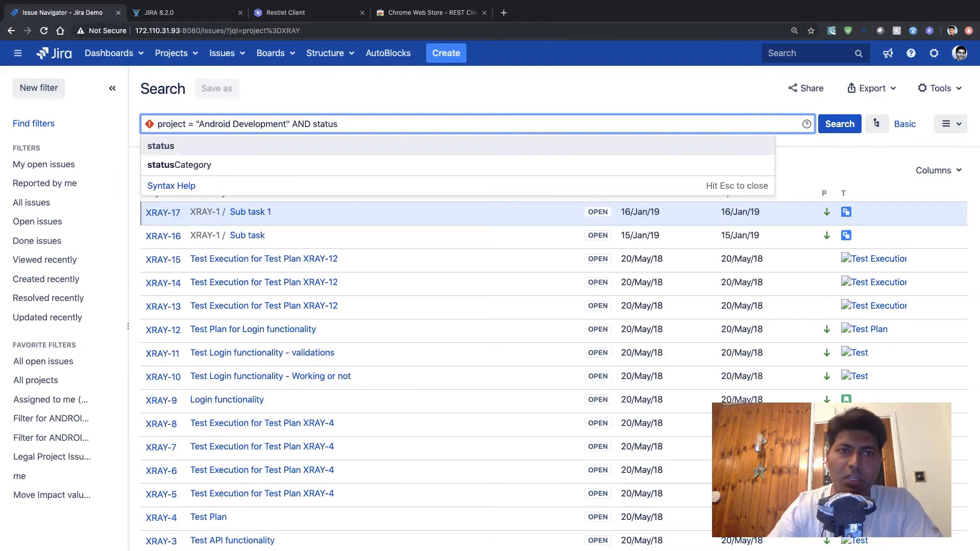
type("= open")
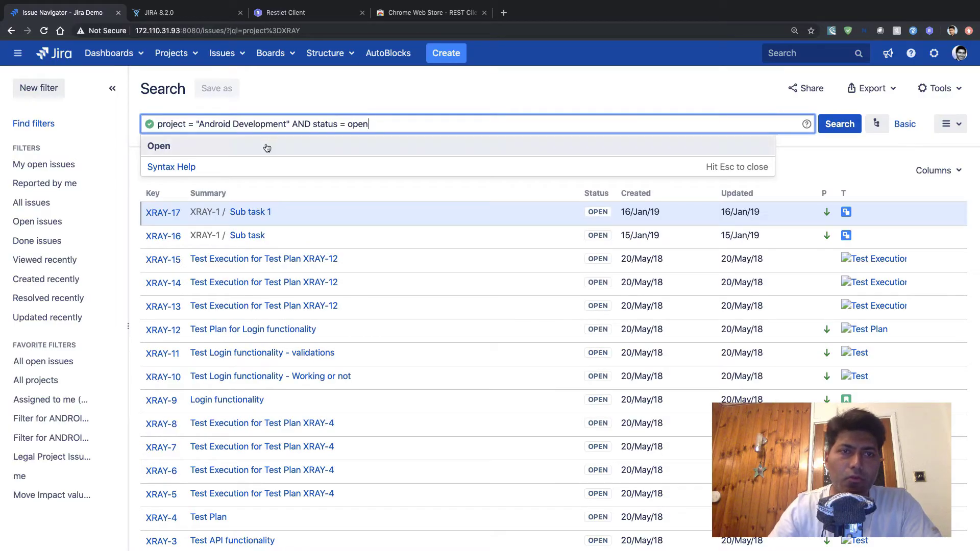
left_click(267, 148)
type("AND")
key("BackSpace")
key("BackSpace")
key("BackSpace")
key("BackSpace")
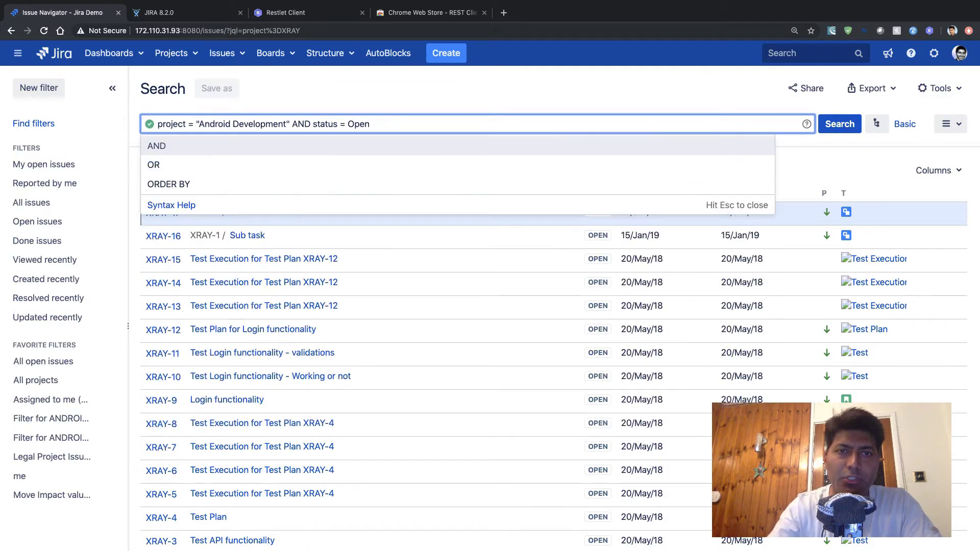
left_click(460, 102)
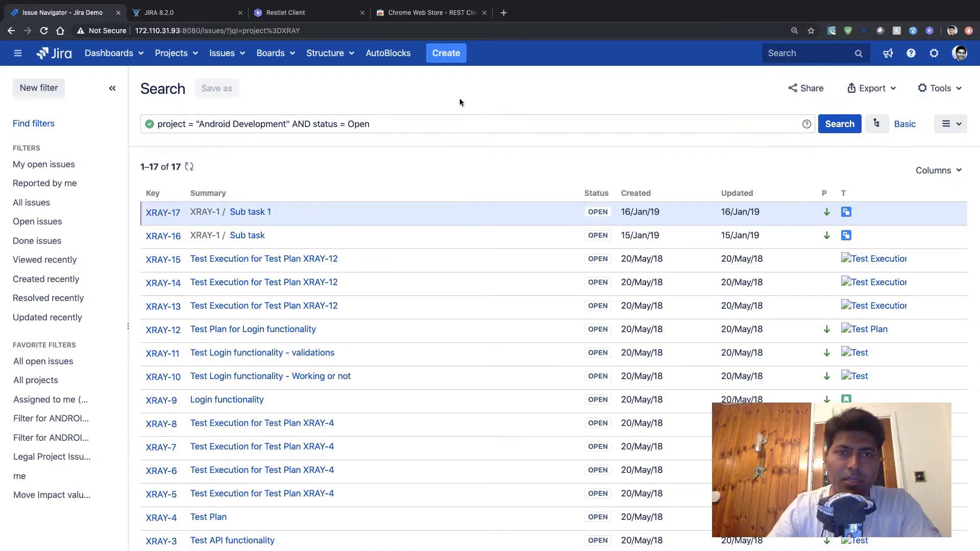
left_click(840, 128)
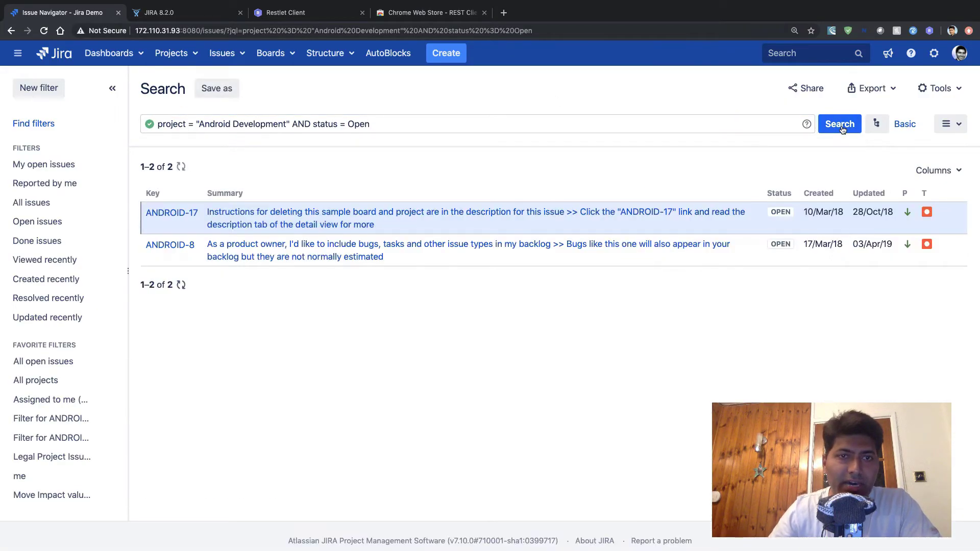
left_click(525, 121)
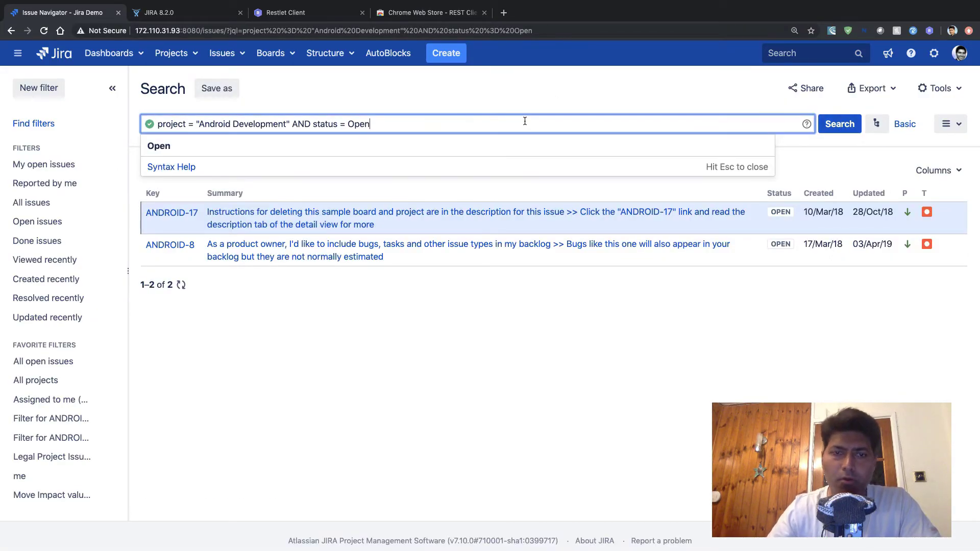
key("super+a")
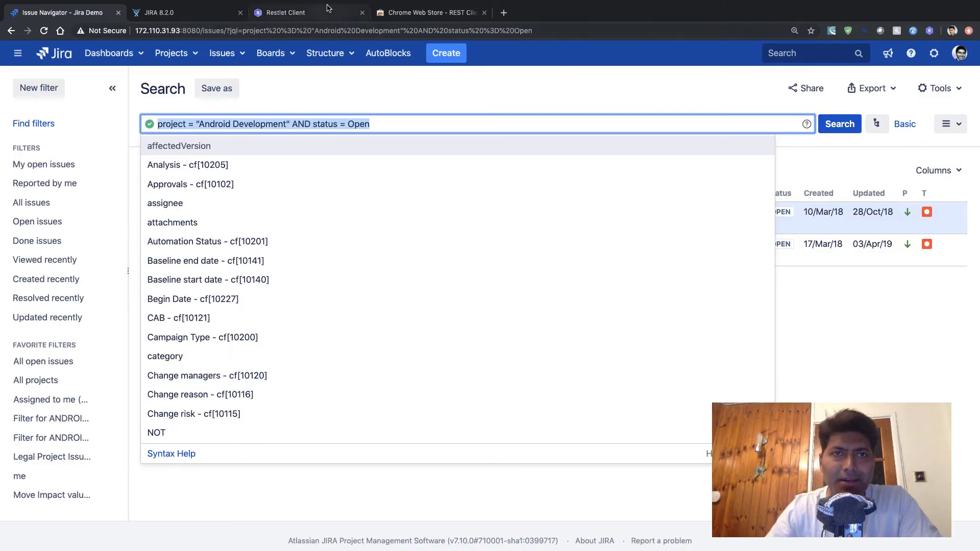
- Replace project=XRAY in the request URL with the Android Development open-status JQL and send it
left_click(340, 16)
scroll(453, 138, "up", 15)
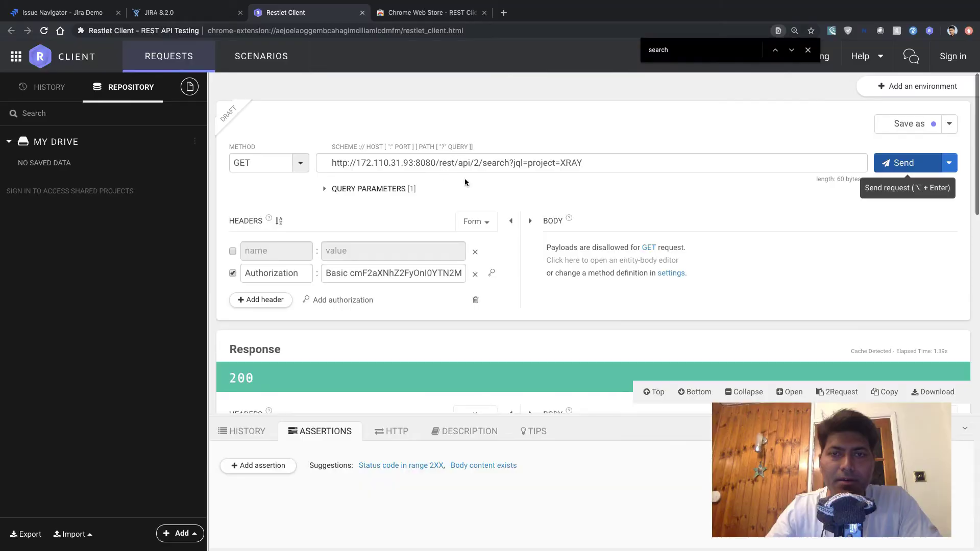
left_click(530, 163)
left_click_drag(530, 163, 714, 163)
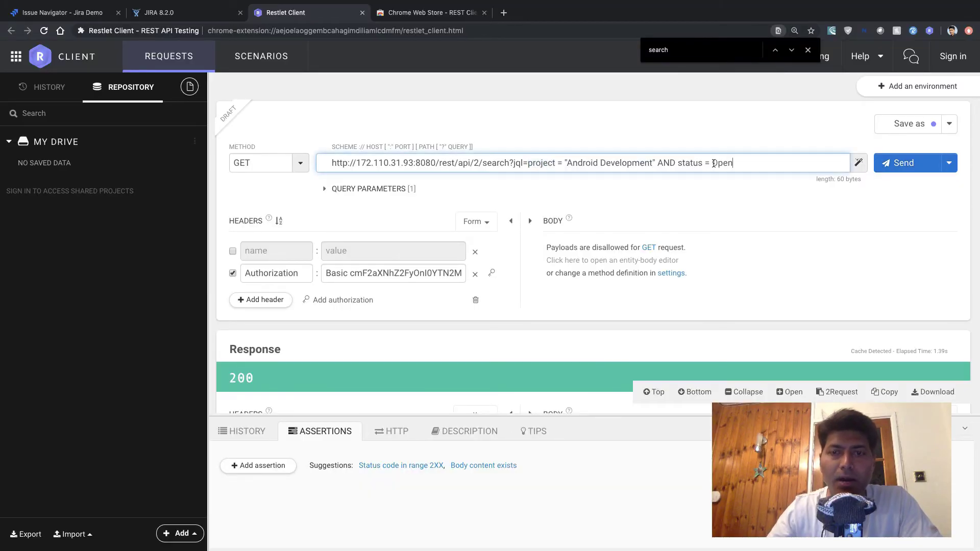
left_click(899, 167)
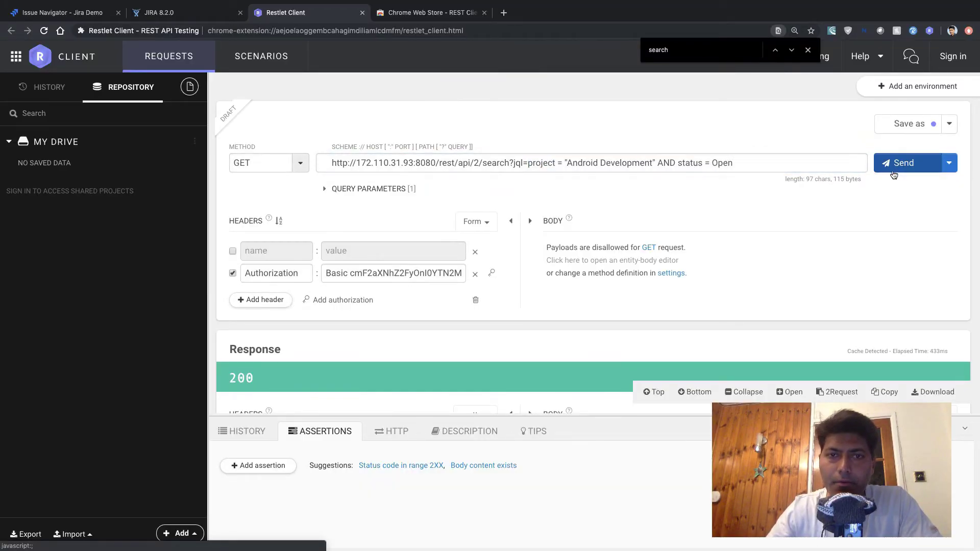
- Check the response total of 2 and review the jql parameter in the request address
scroll(757, 203, "down", 5)
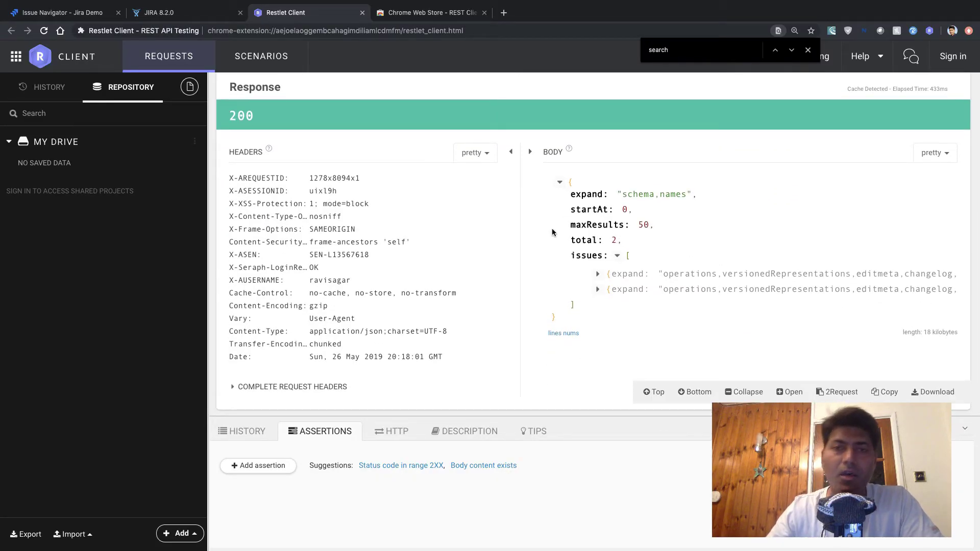
scroll(503, 236, "up", 5)
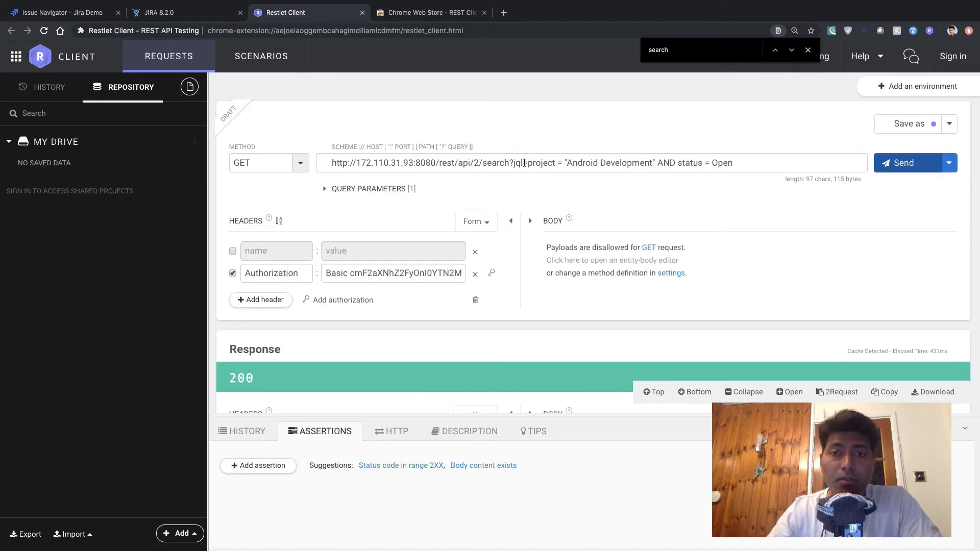
left_click_drag(524, 163, 295, 147)
left_click(424, 126)
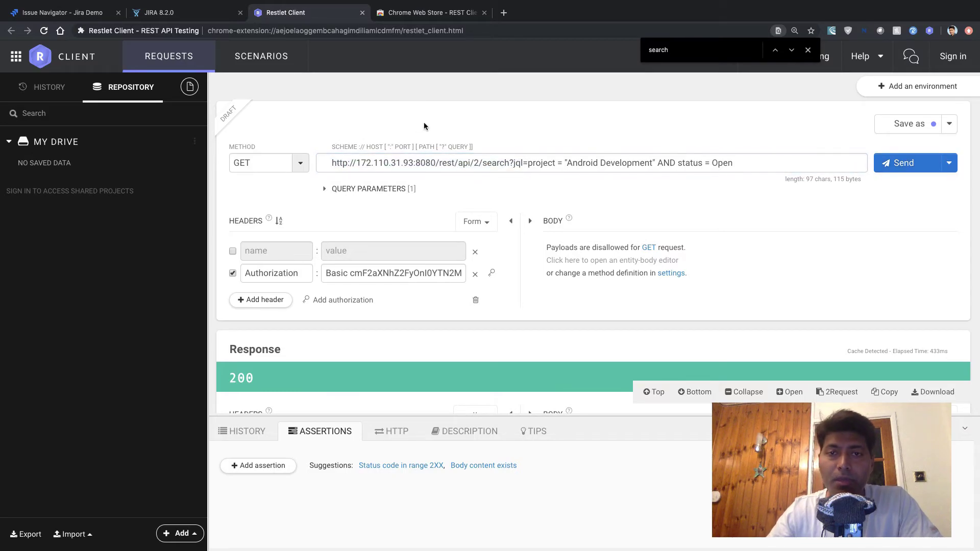
- View the JIRA 8.2.0 REST docs for the GET /rest/api/2/search method
scroll(452, 138, "down", 3)
left_click(175, 12)
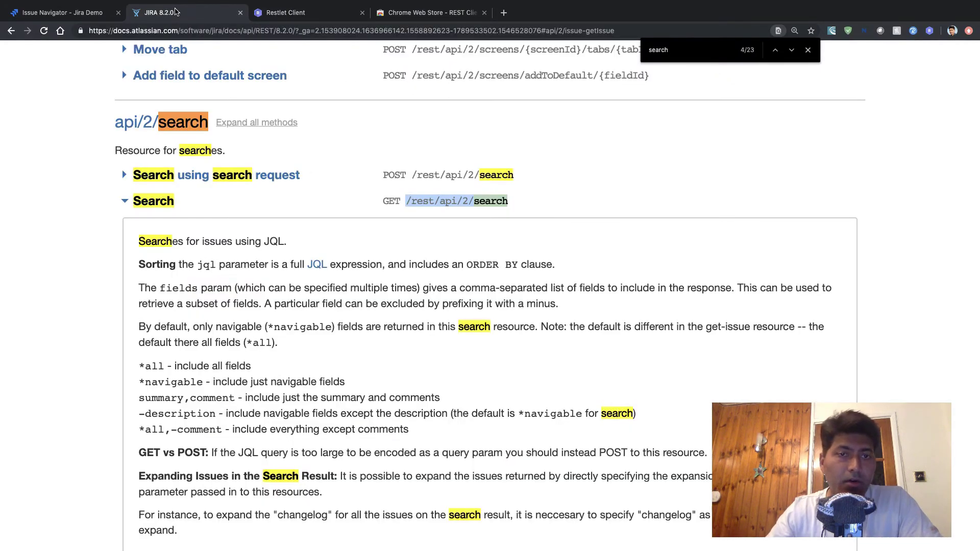